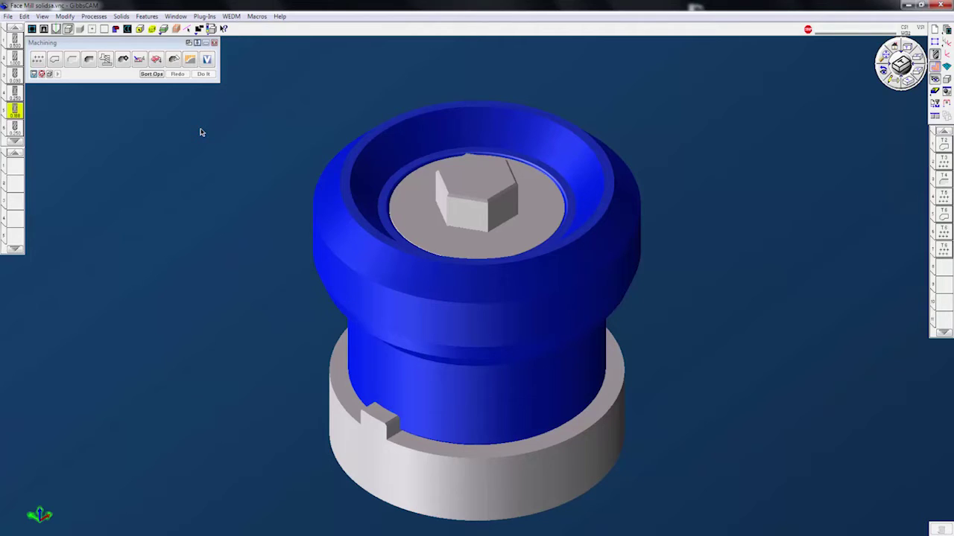
- Run the Reporter plug-in as a Part Report with the output file report.xlsx
click(205, 16)
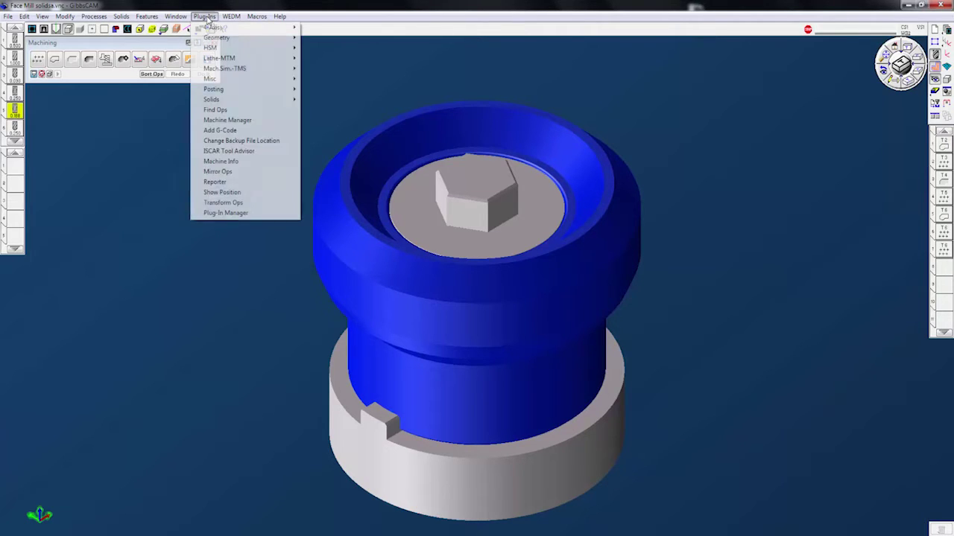
click(235, 182)
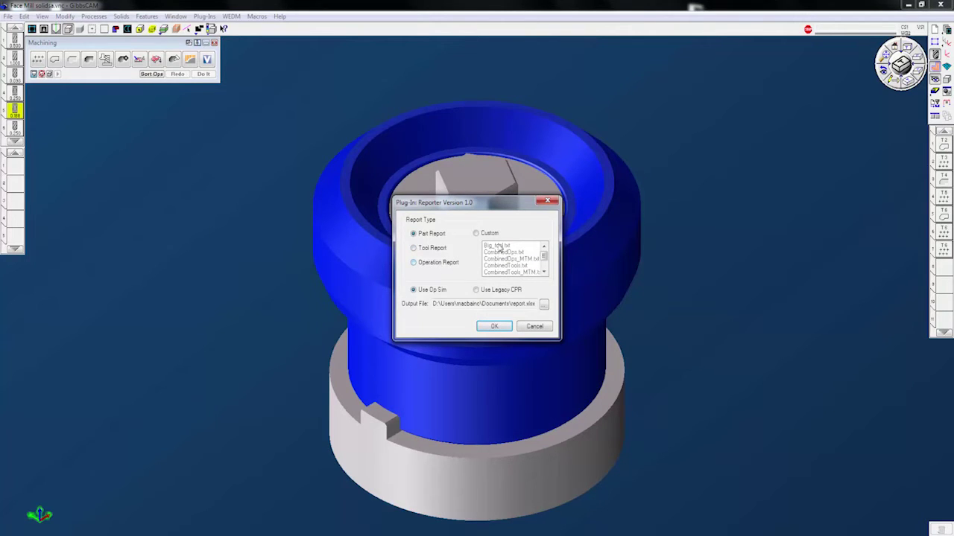
click(444, 305)
double_click(444, 305)
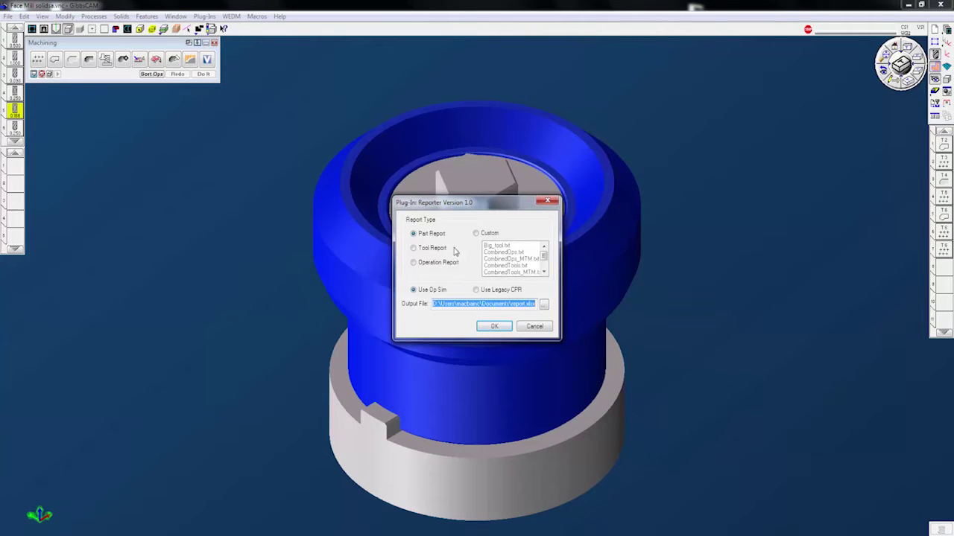
click(503, 327)
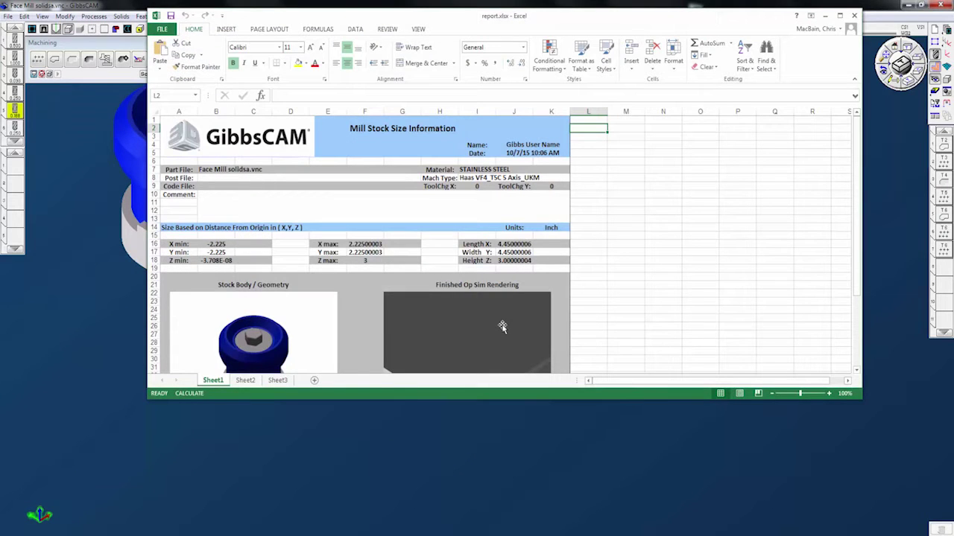
- Scroll through the Mill Stock Size Information report, then close report.xlsx without saving
scroll(712, 267, down, 4)
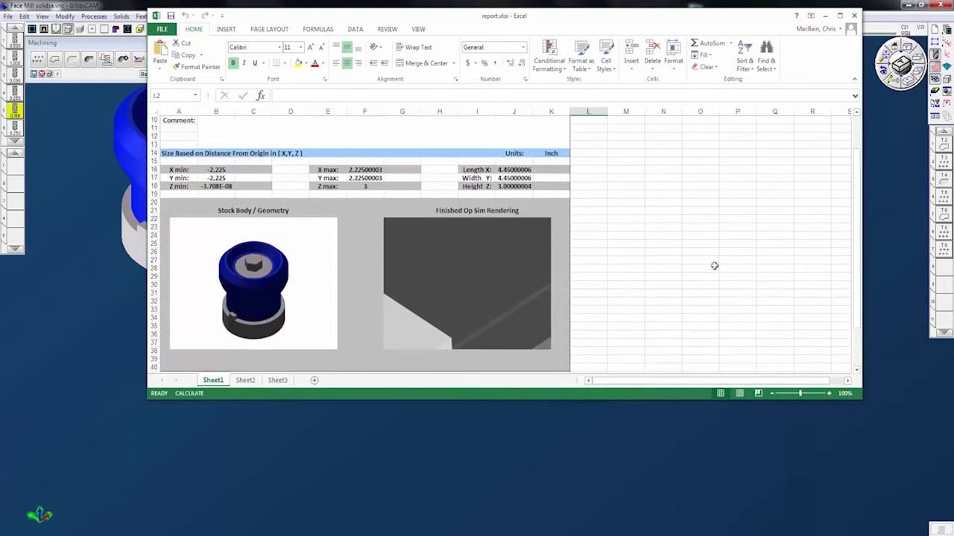
scroll(712, 266, down, 3)
scroll(712, 266, up, 4)
scroll(658, 315, down, 2)
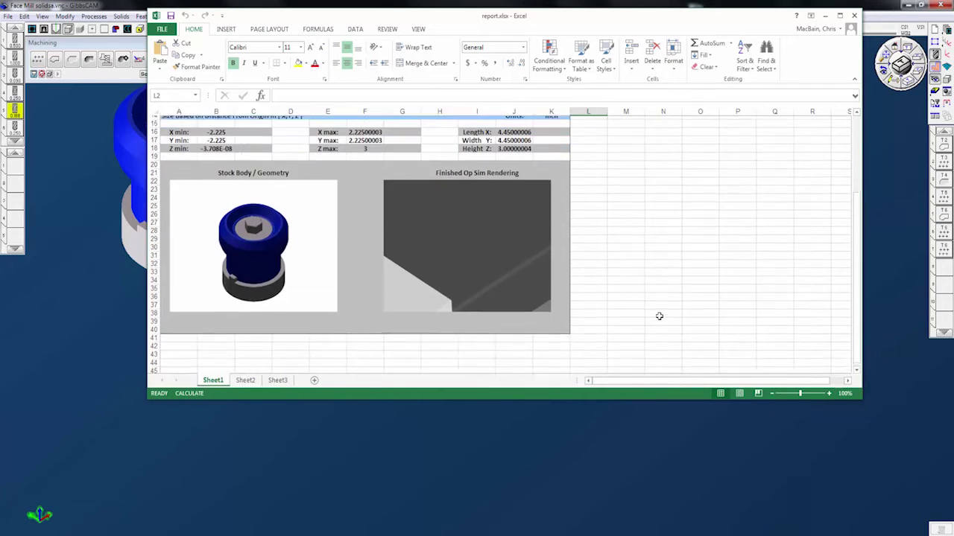
scroll(659, 316, up, 3)
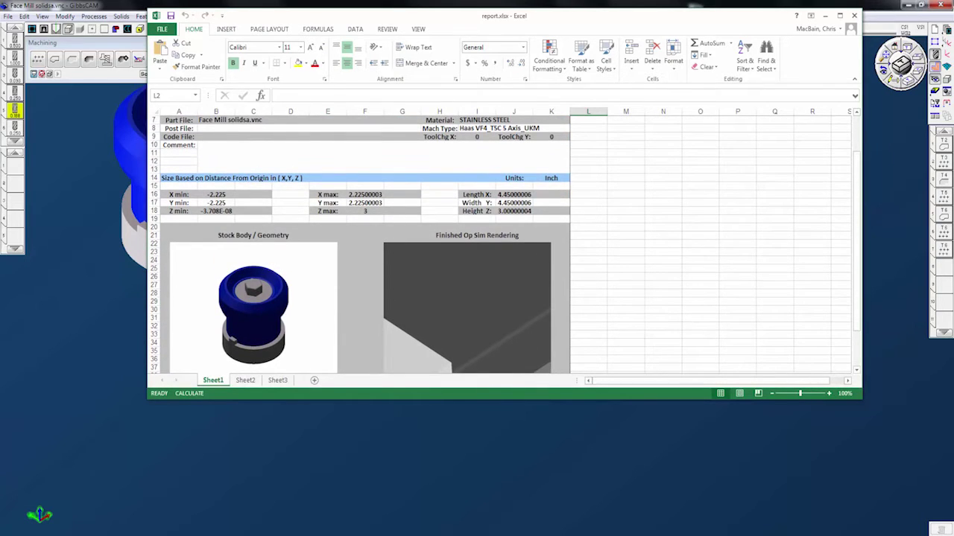
click(855, 16)
click(484, 286)
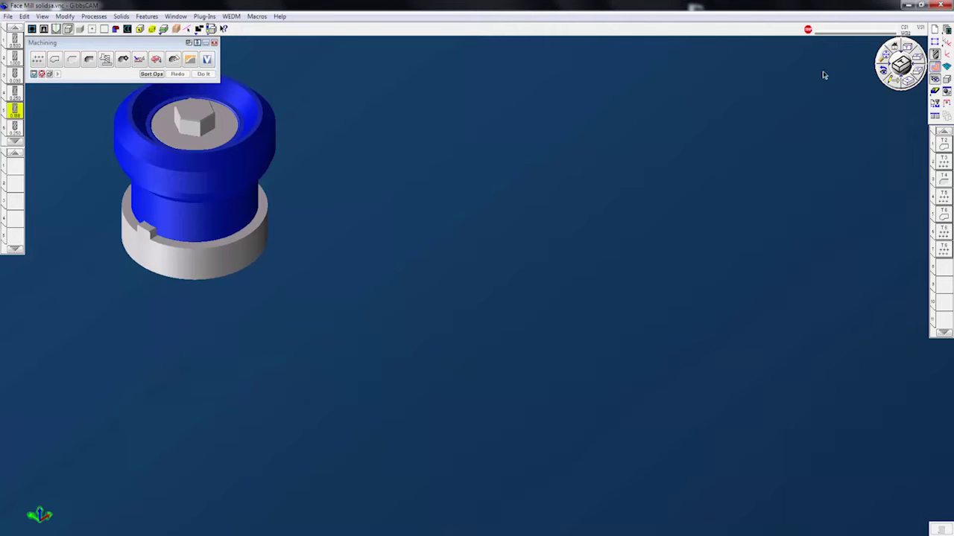
- Rerun the Reporter plug-in with Tool Report selected, outputting to report.xlsx
click(204, 16)
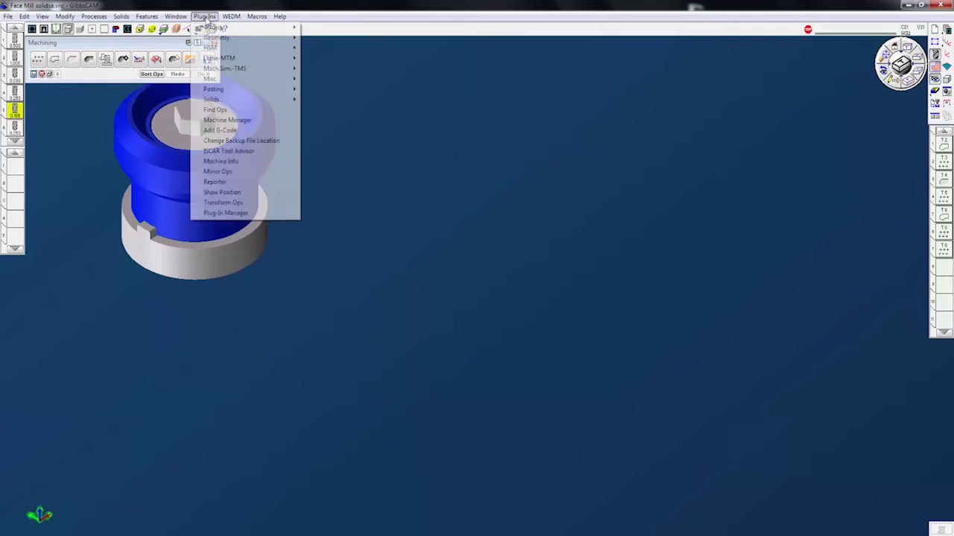
click(253, 183)
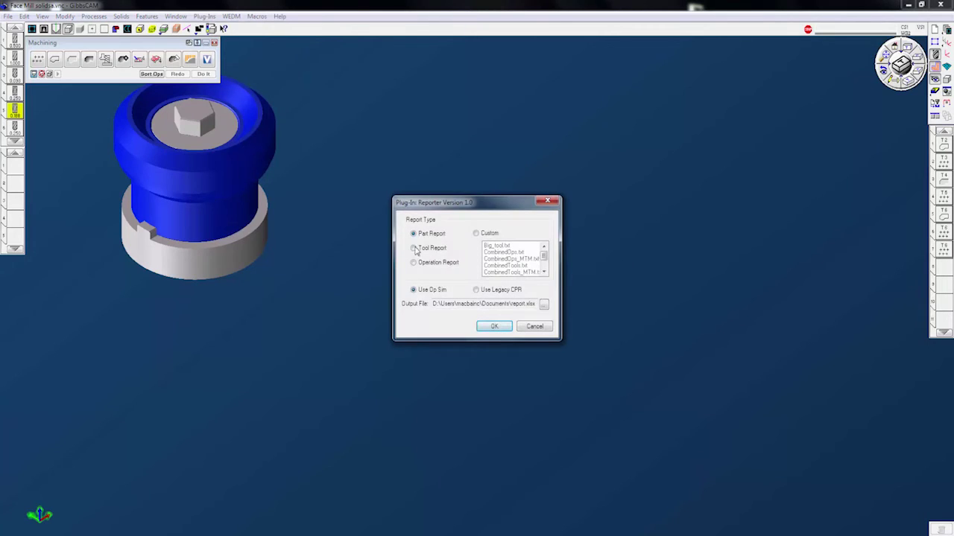
click(494, 326)
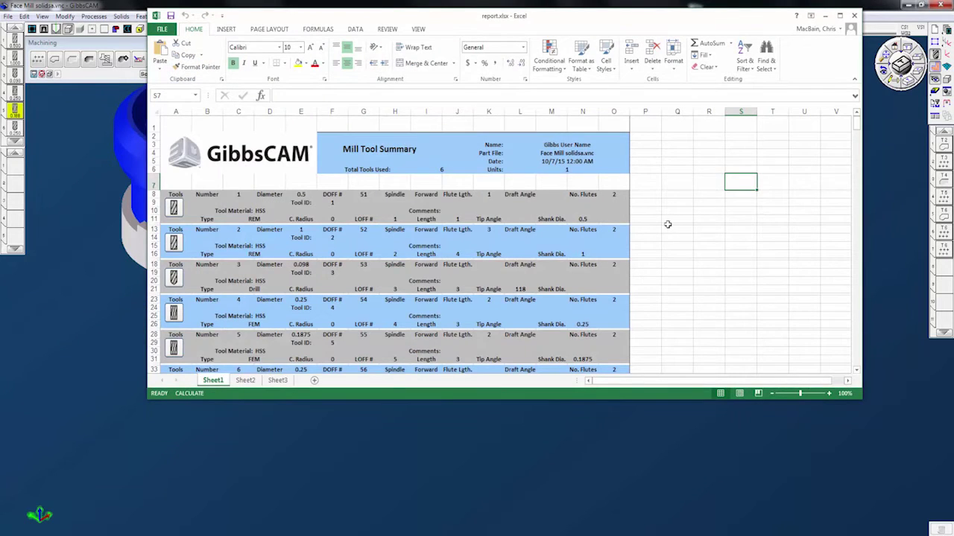
- Scroll through the Mill Tool Summary listing the six tools
scroll(667, 224, down, 4)
scroll(668, 224, down, 4)
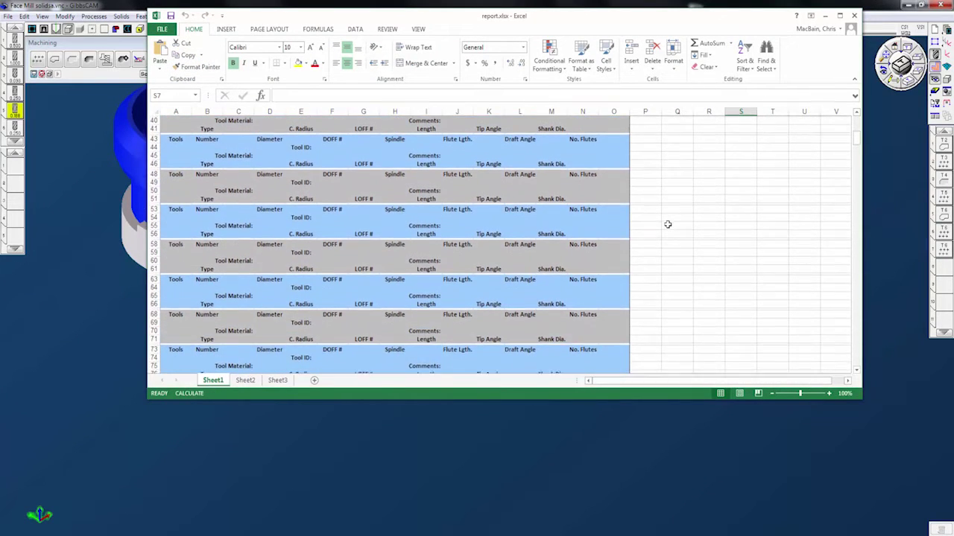
scroll(668, 224, up, 2)
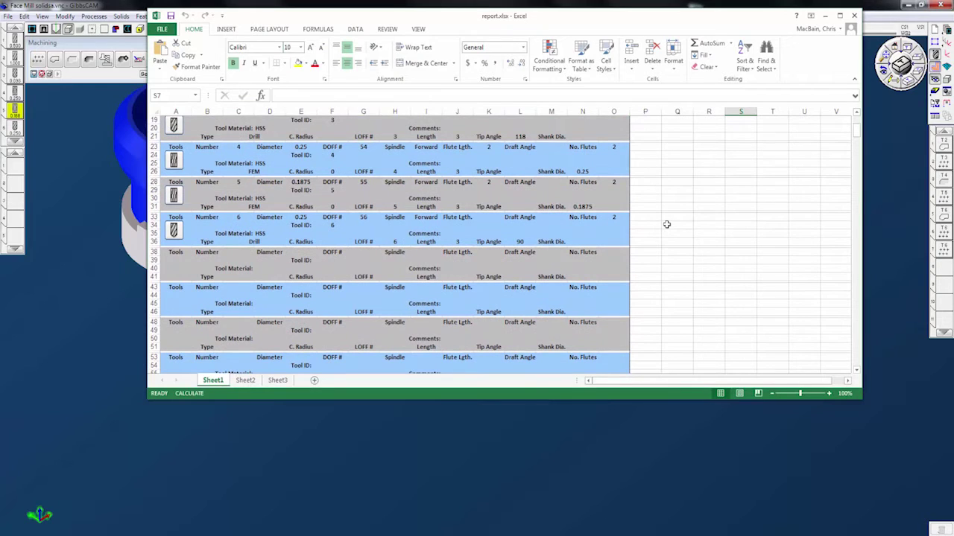
scroll(666, 224, up, 5)
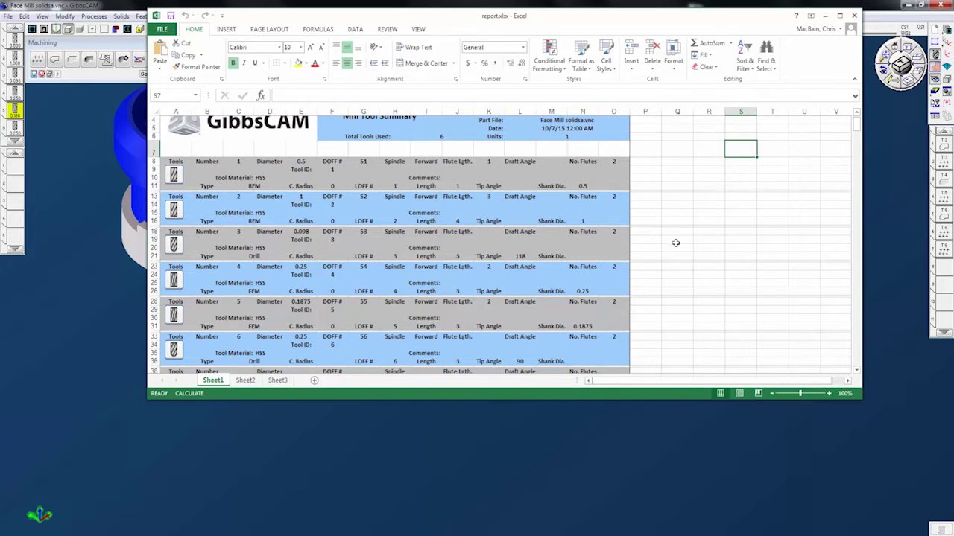
scroll(675, 241, down, 1)
scroll(675, 243, up, 1)
scroll(668, 242, up, 1)
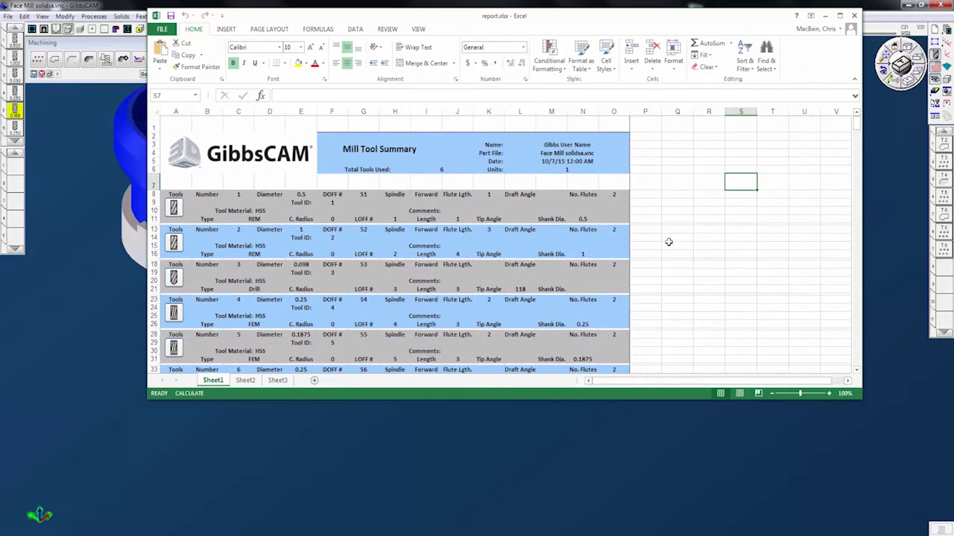
scroll(668, 242, down, 2)
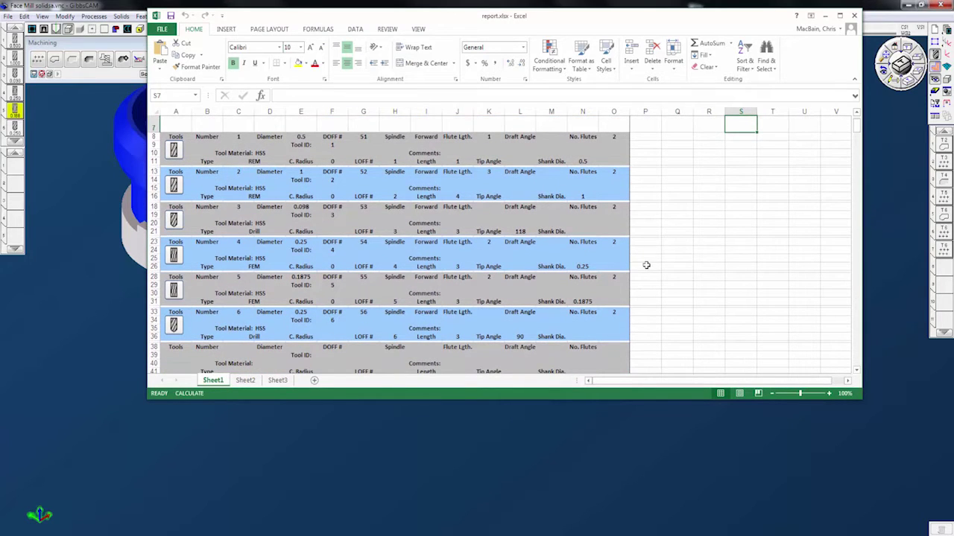
scroll(645, 266, up, 2)
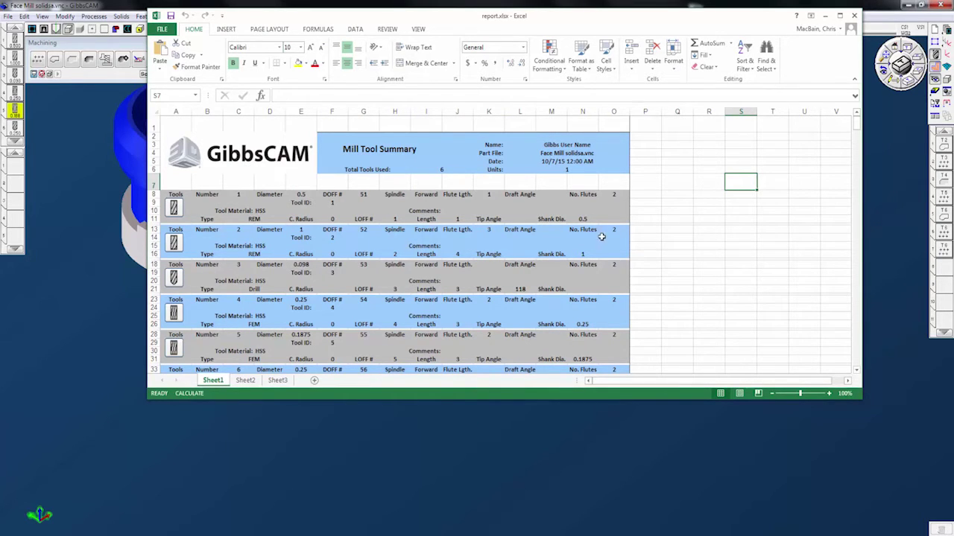
- Inspect the Gibbs User Name cell and GibbsCAM logo, then close the workbook without saving
click(574, 144)
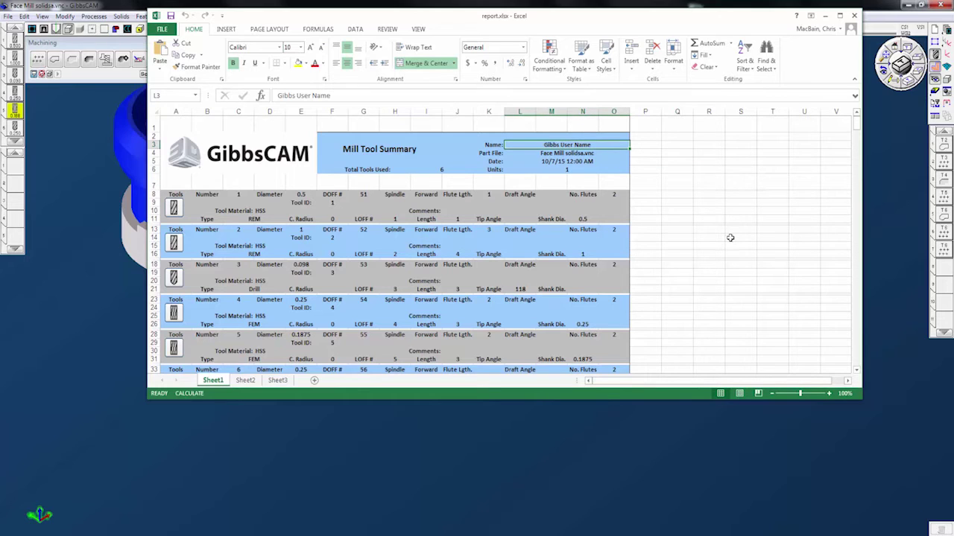
click(222, 147)
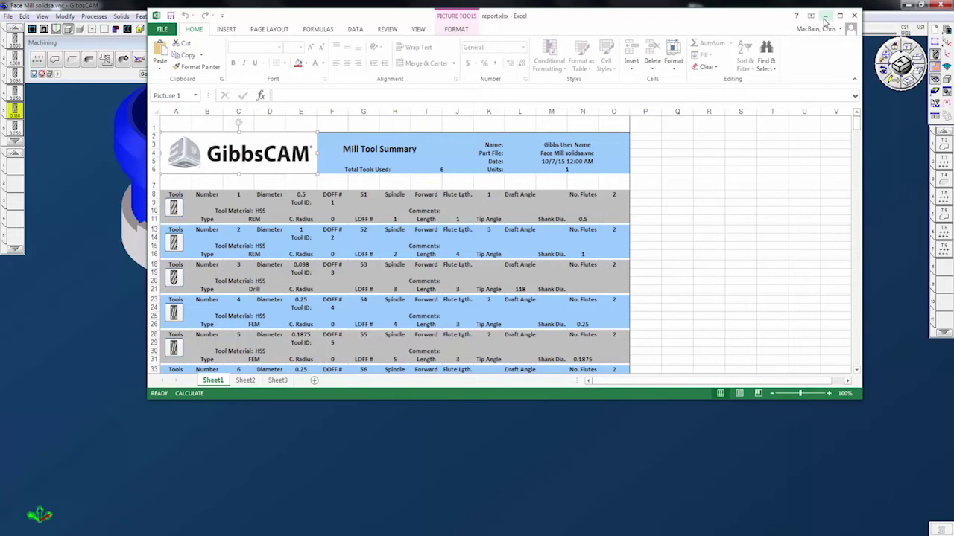
click(854, 15)
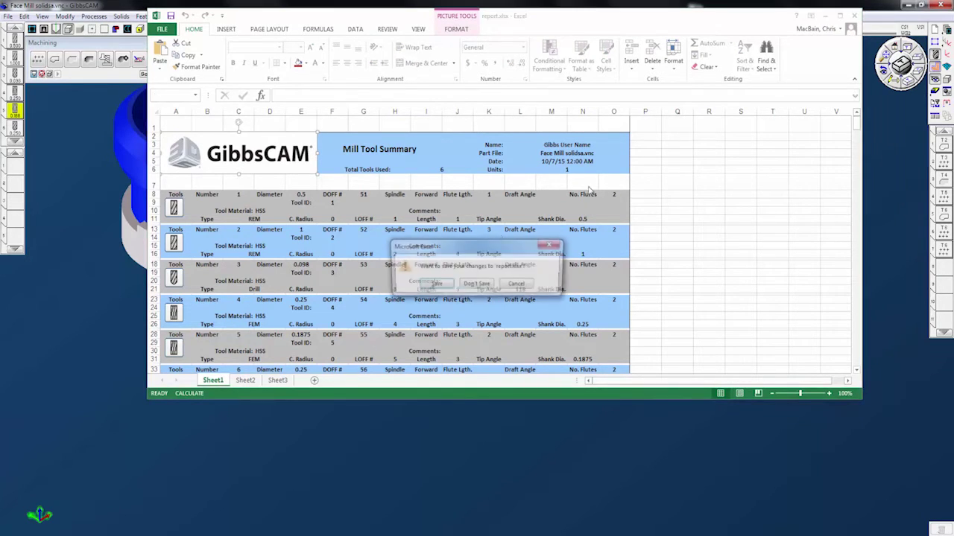
click(477, 284)
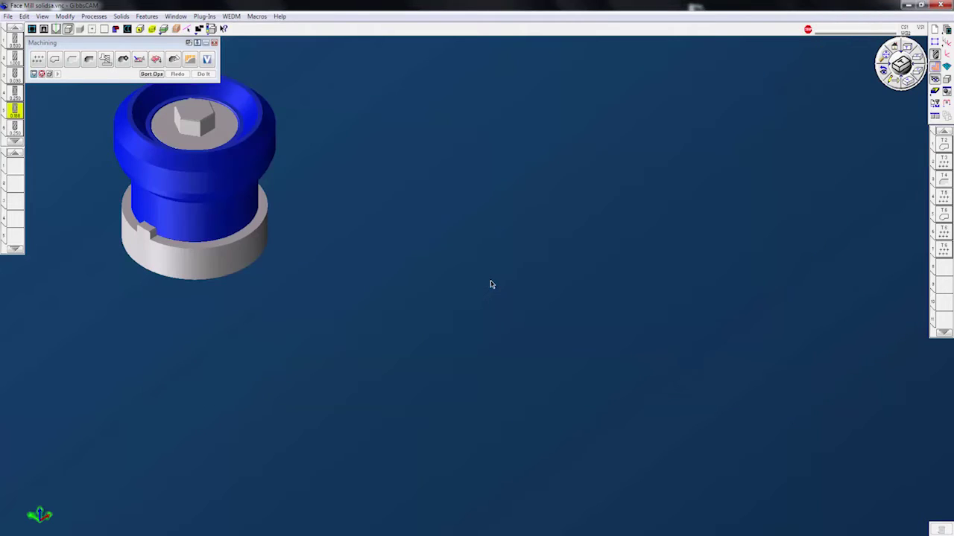
- Navigate Explorer to GibbsCAM\11.0.4.0-en-US\Plugins\Data\Report
key(alt+Tab)
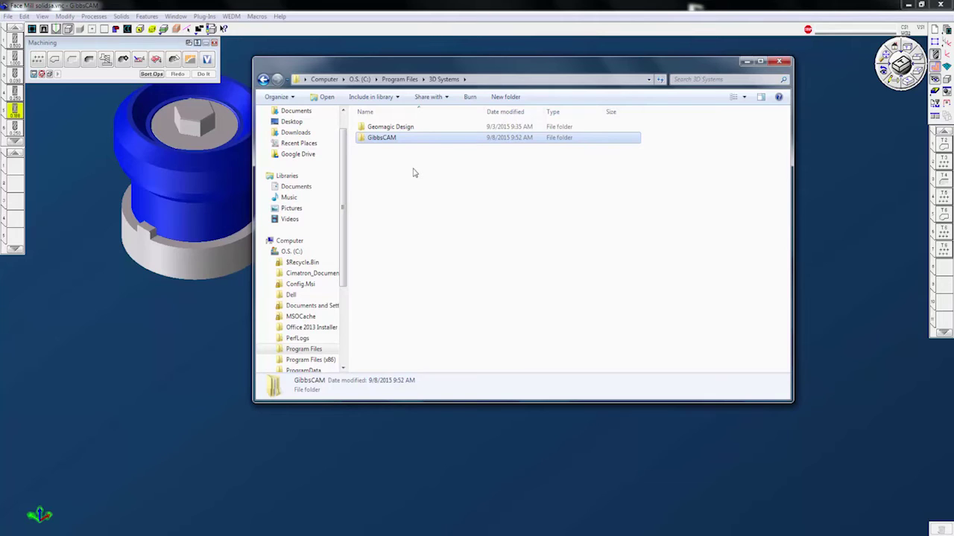
double_click(390, 139)
double_click(386, 149)
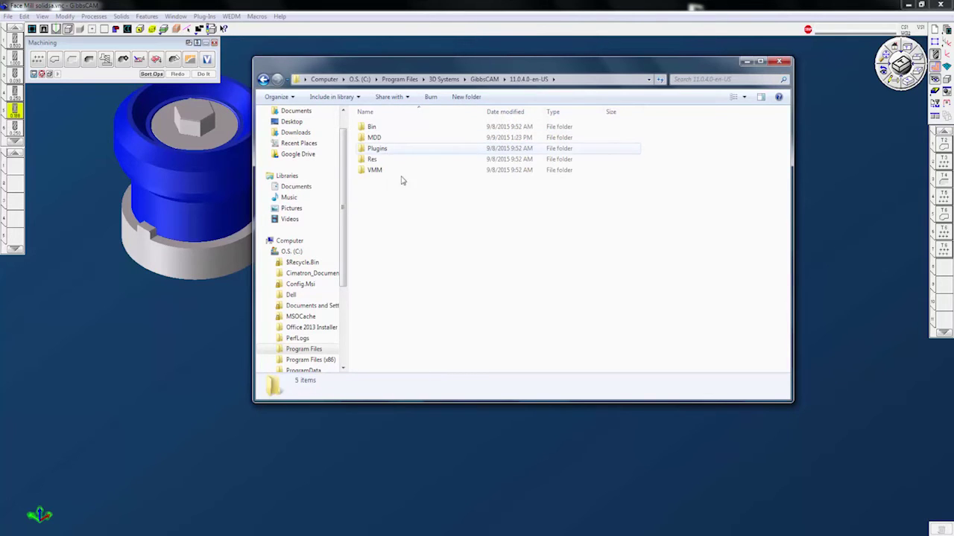
double_click(381, 149)
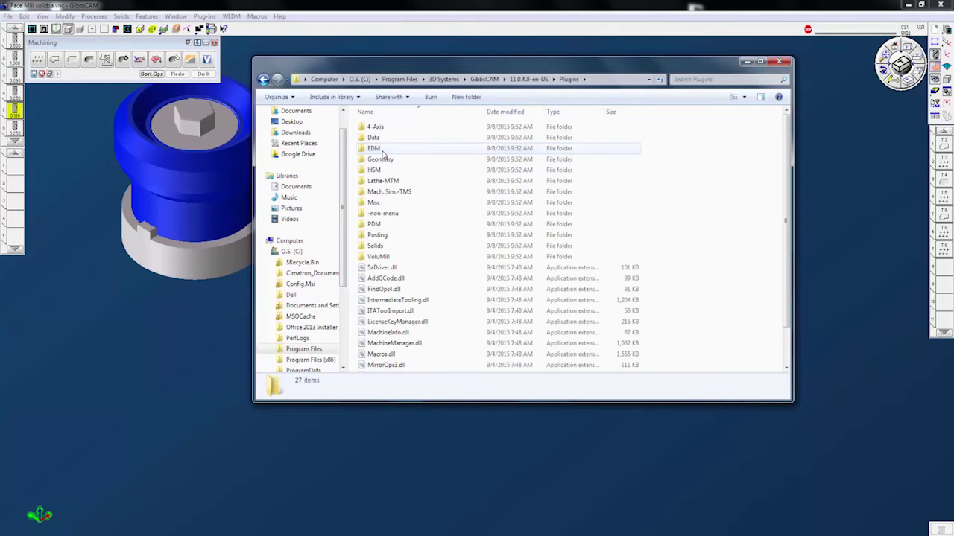
double_click(379, 140)
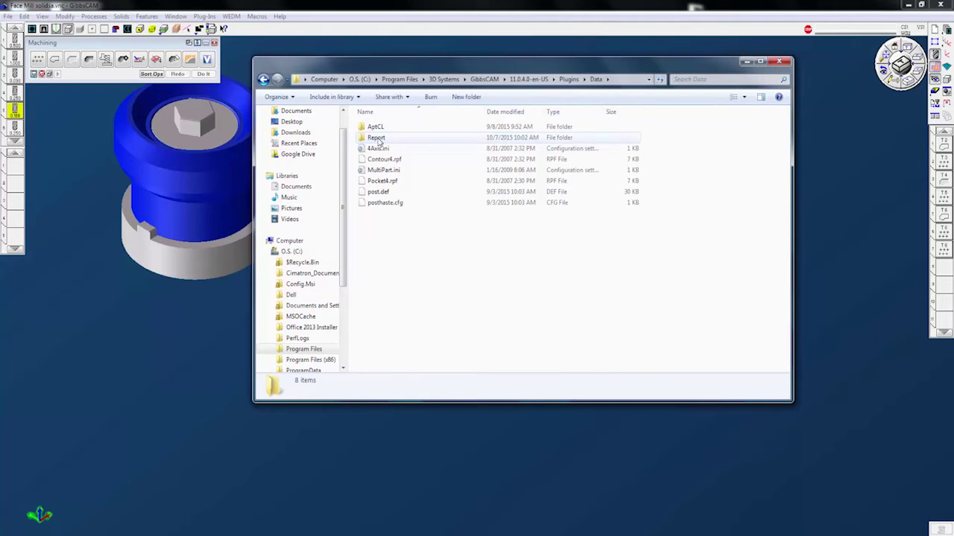
double_click(379, 139)
- Show the Report folder's full path in the address bar, then select Big_Tool.xlsx
click(633, 79)
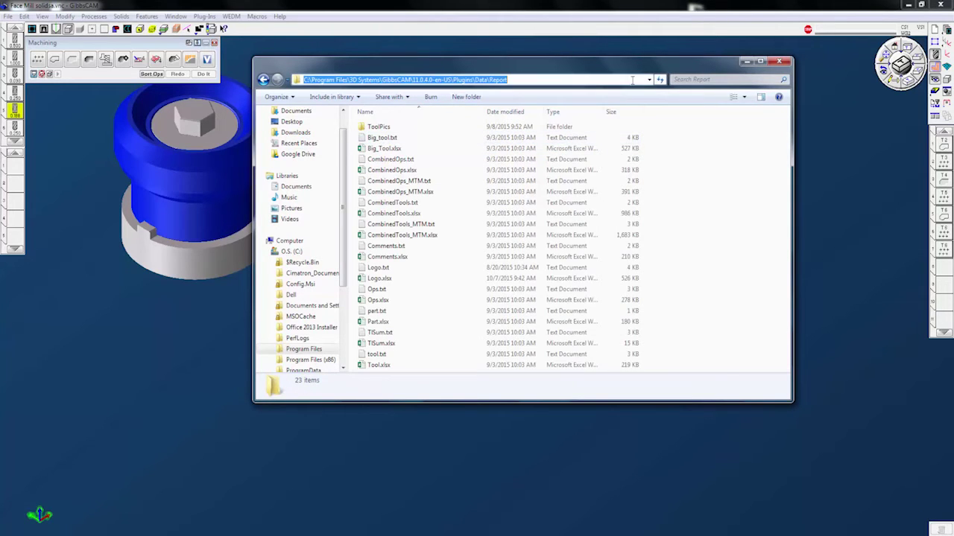
click(564, 80)
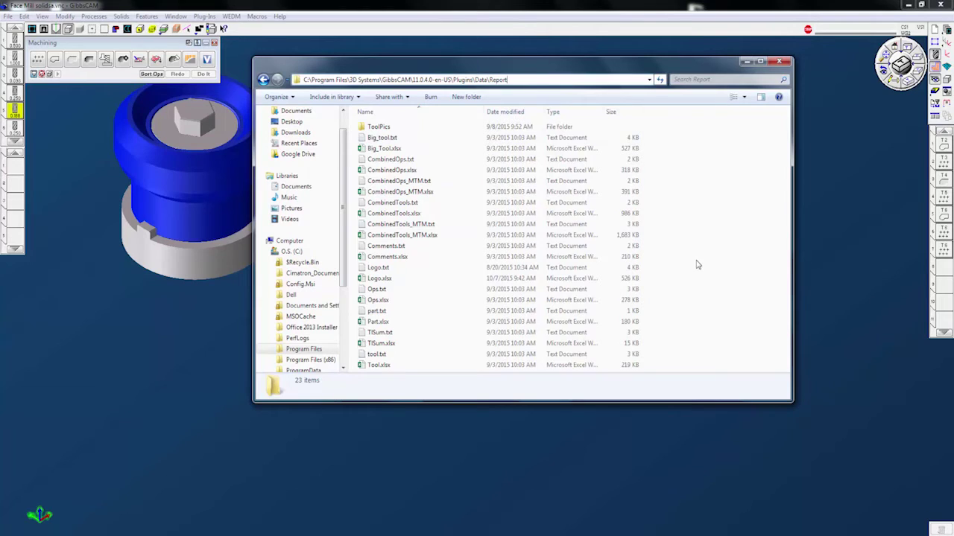
click(745, 281)
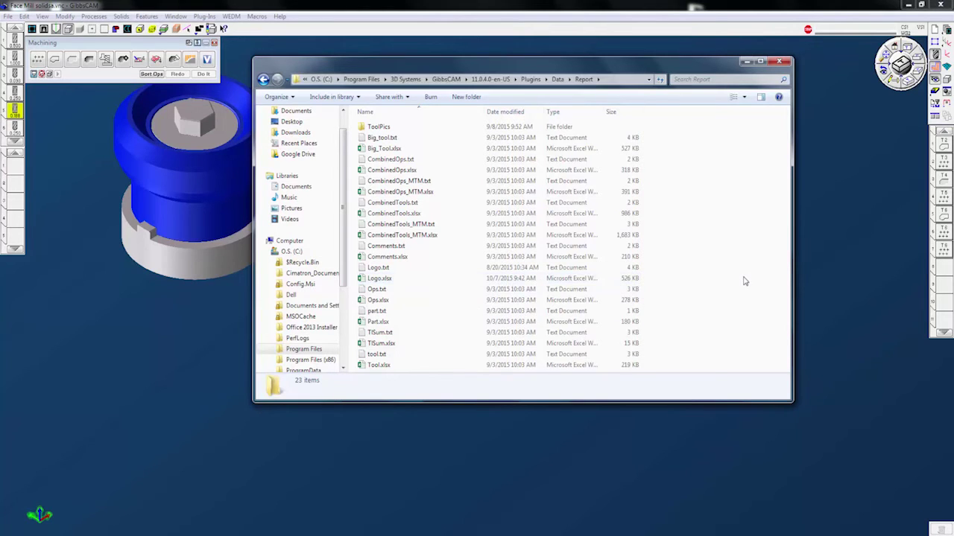
click(402, 152)
double_click(403, 152)
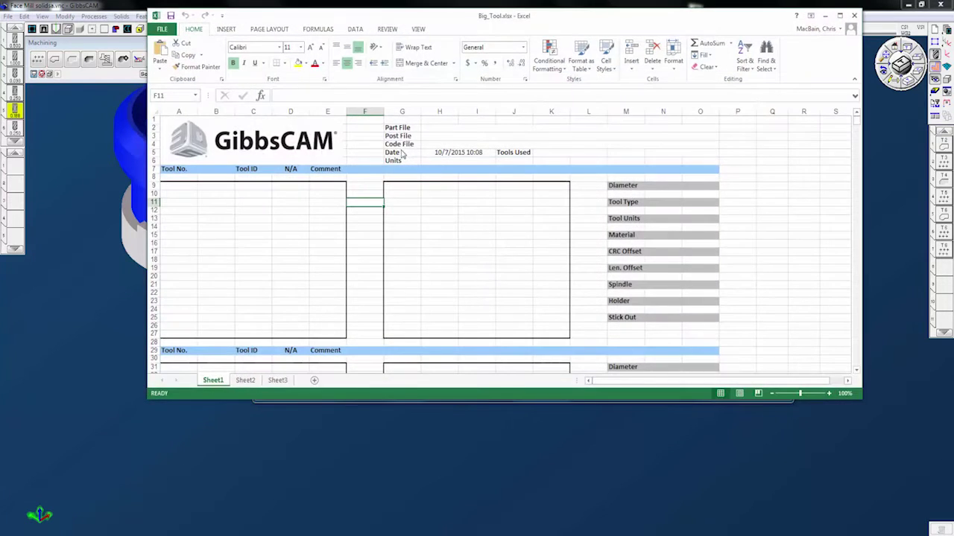
click(252, 141)
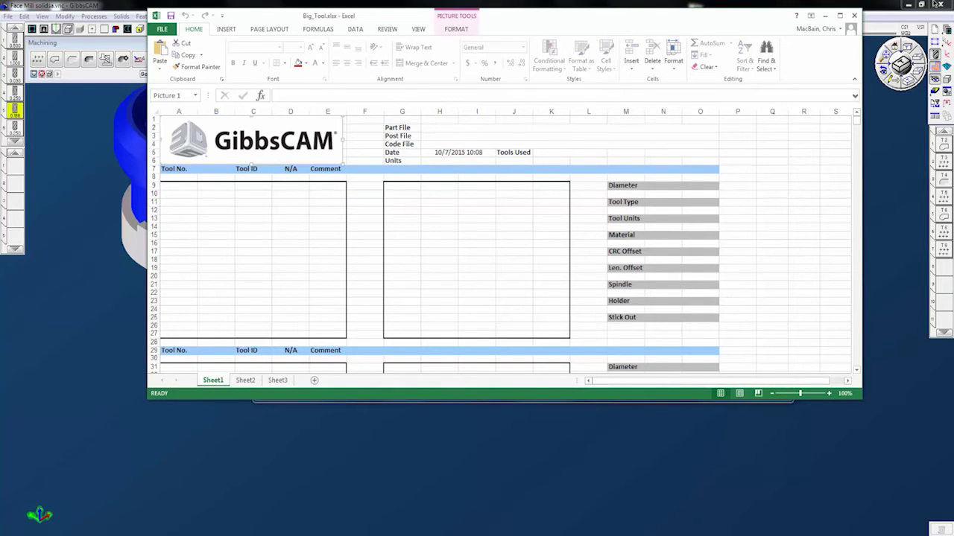
click(854, 15)
click(491, 287)
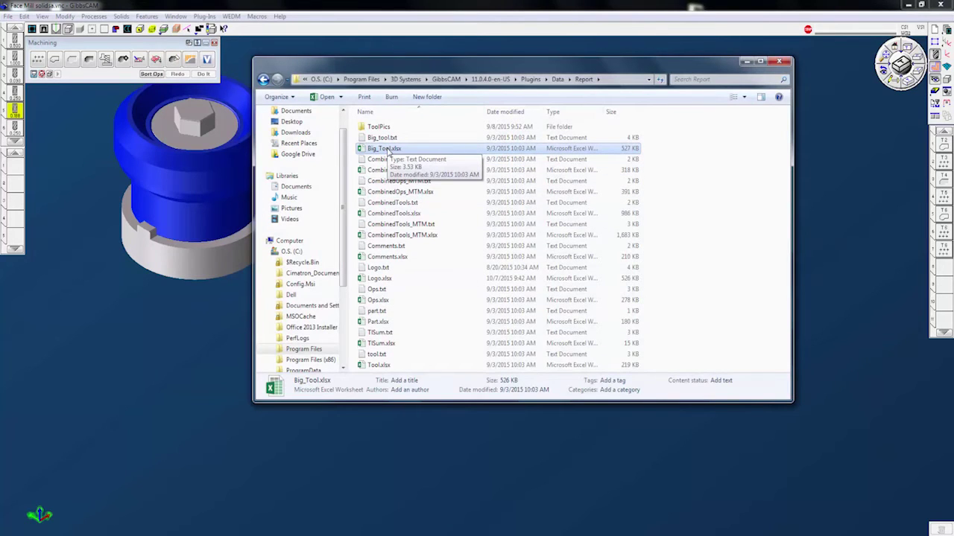
- Open Big_tool.txt in Notepad and reopen Big_Tool.xlsx in Excel
double_click(381, 137)
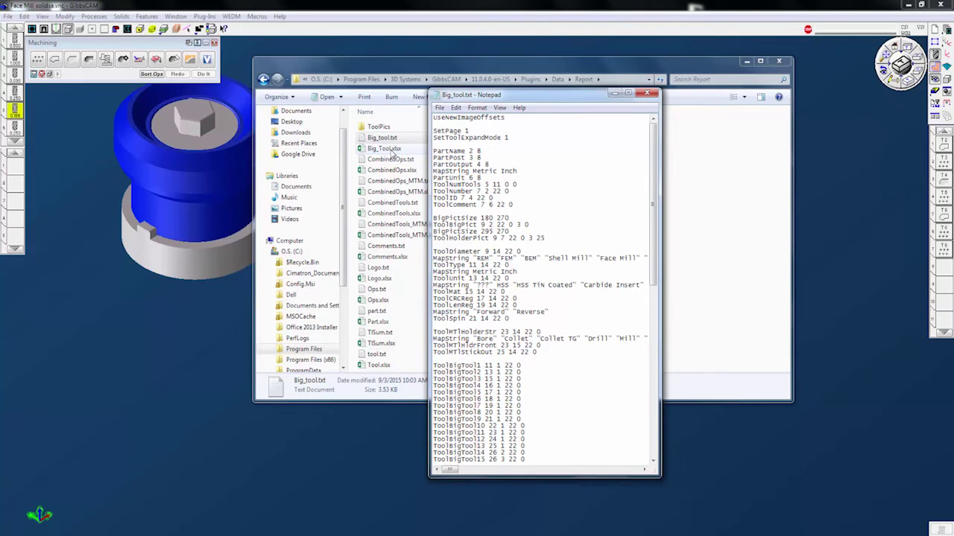
double_click(393, 151)
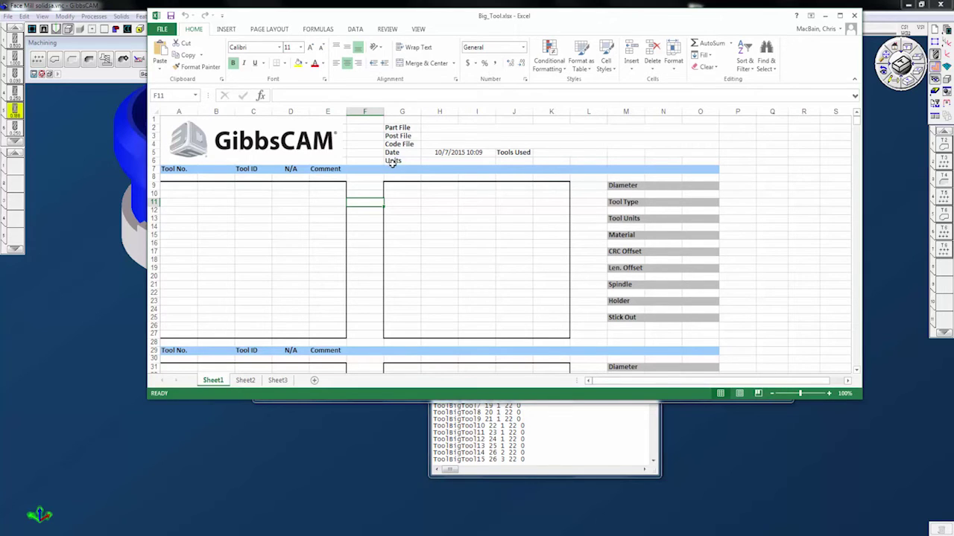
- Place Big_tool.txt beside the sheet and match the PartName command to row 2, cell H2
click(578, 418)
drag(570, 98, 782, 89)
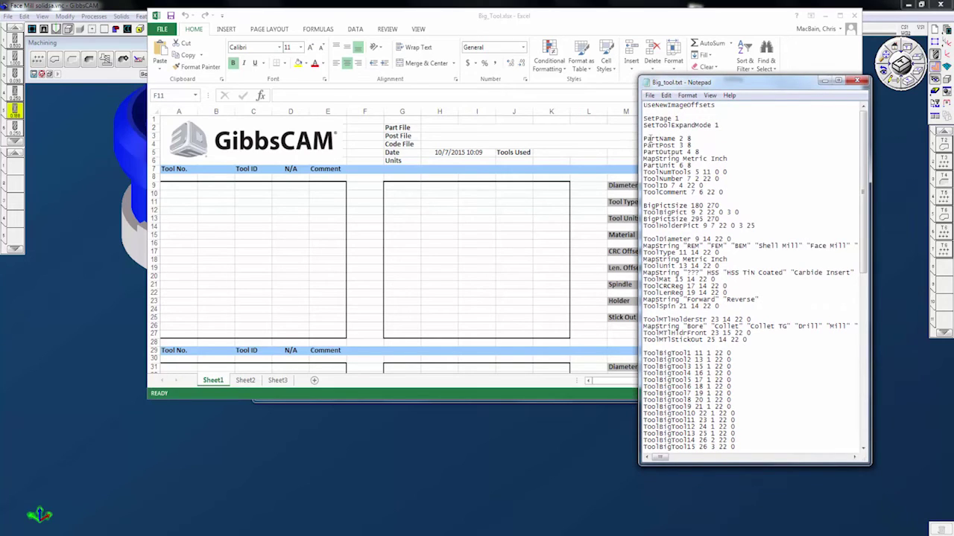
drag(644, 139, 676, 140)
click(155, 128)
click(155, 129)
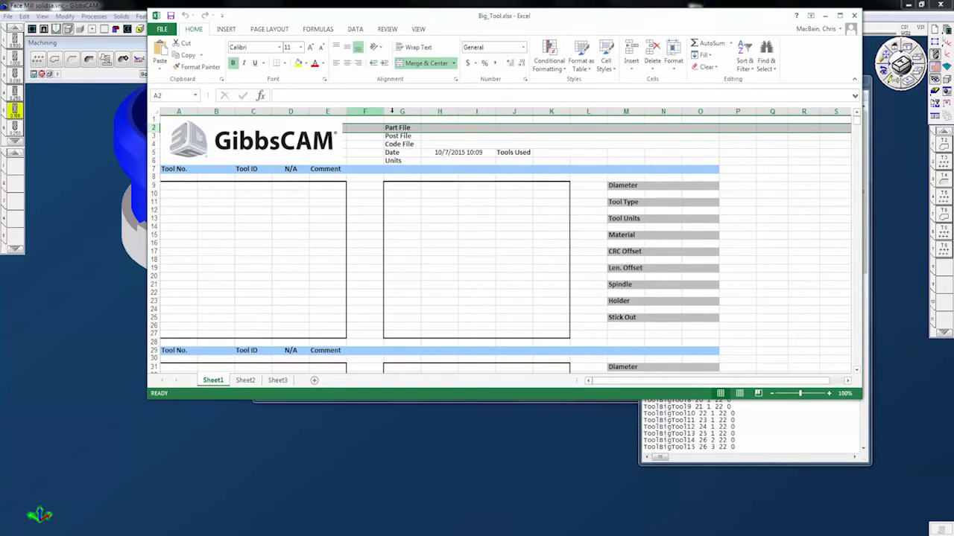
click(440, 129)
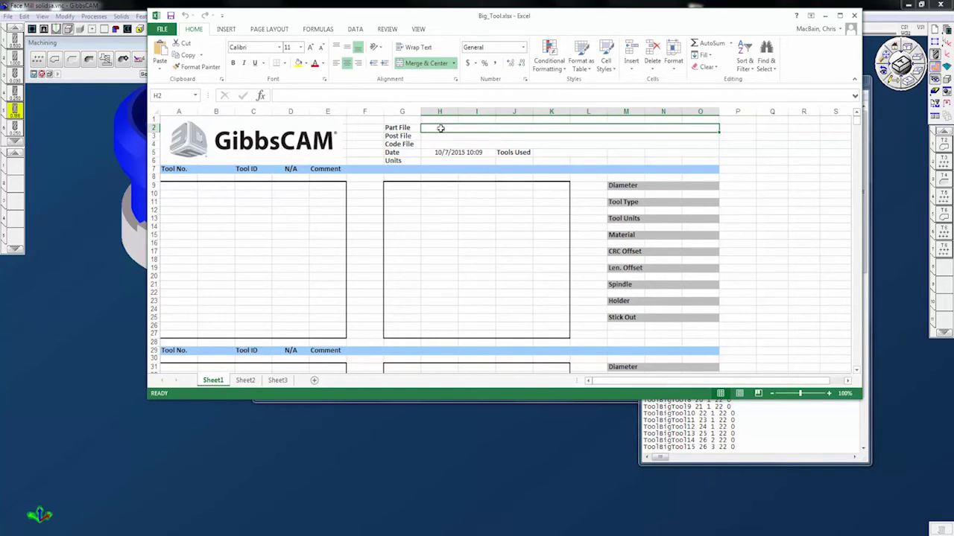
- Highlight the MapString tool-materials line and the ToolLenReg command in Big_tool.txt
click(862, 448)
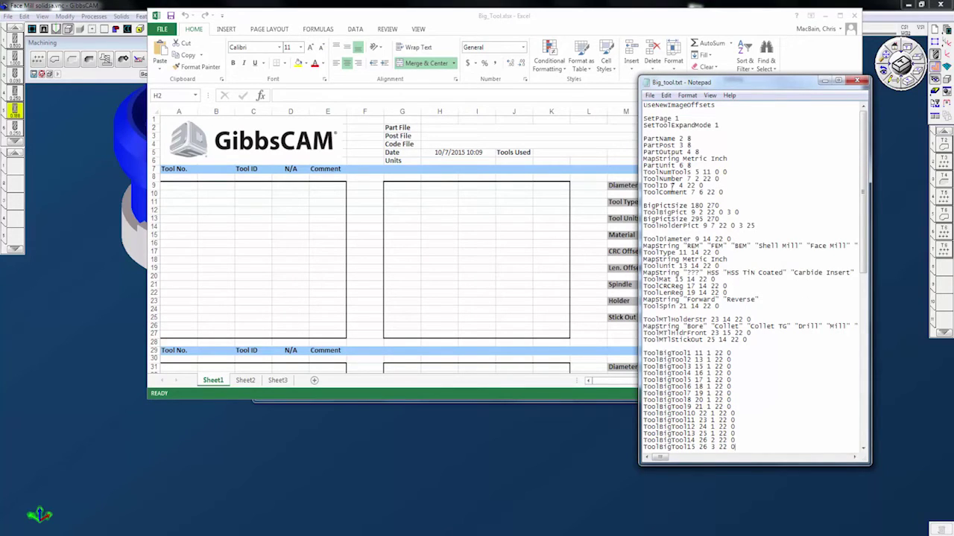
scroll(689, 353, down, 4)
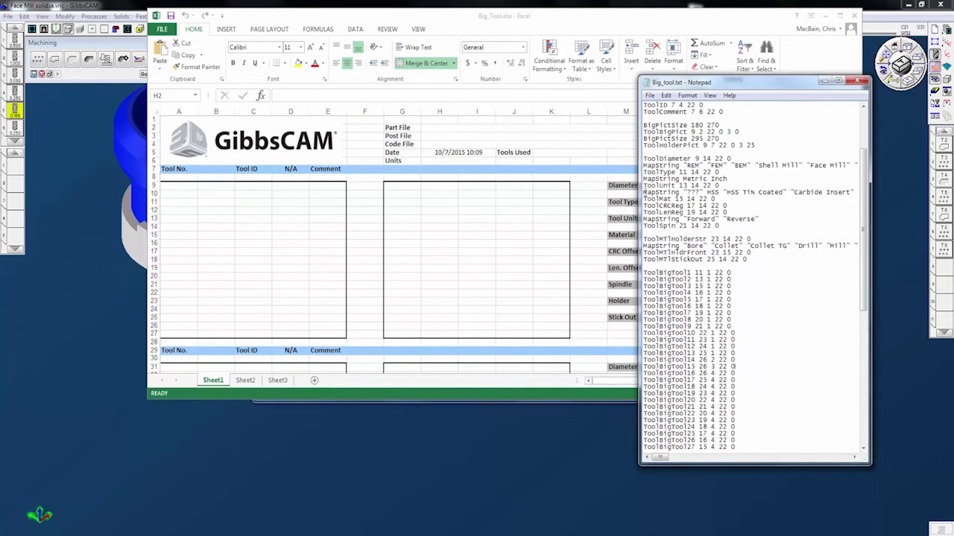
drag(644, 192, 678, 185)
drag(644, 212, 683, 212)
- Switch to the GibbsCAM Help Viewer and browse the Operation Commands page
key(alt+Tab)
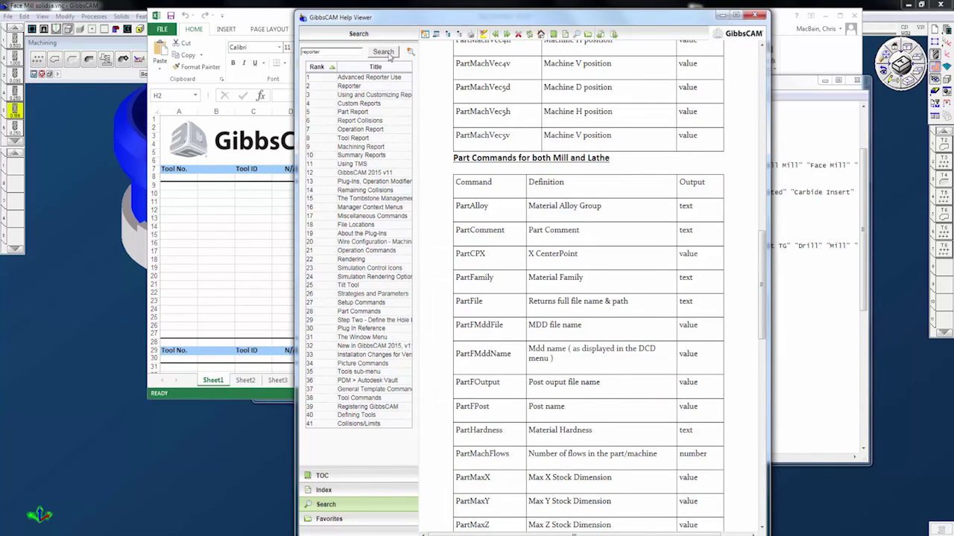
click(387, 253)
drag(763, 119, 759, 223)
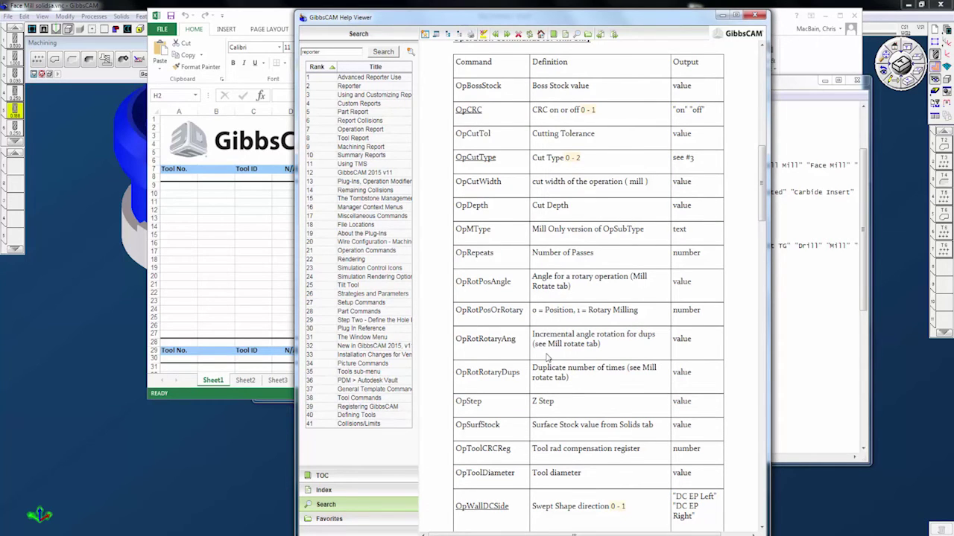
scroll(547, 357, down, 15)
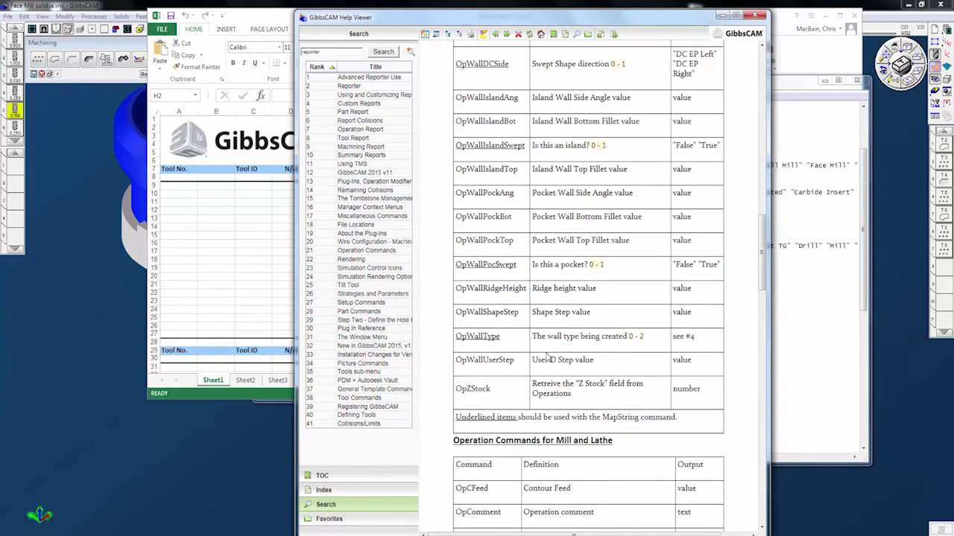
scroll(548, 358, down, 5)
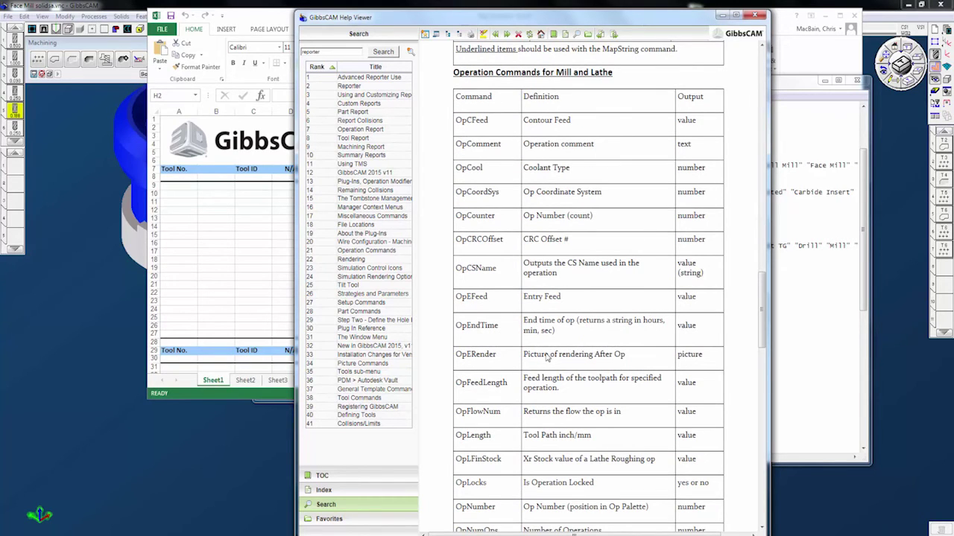
scroll(547, 358, up, 3)
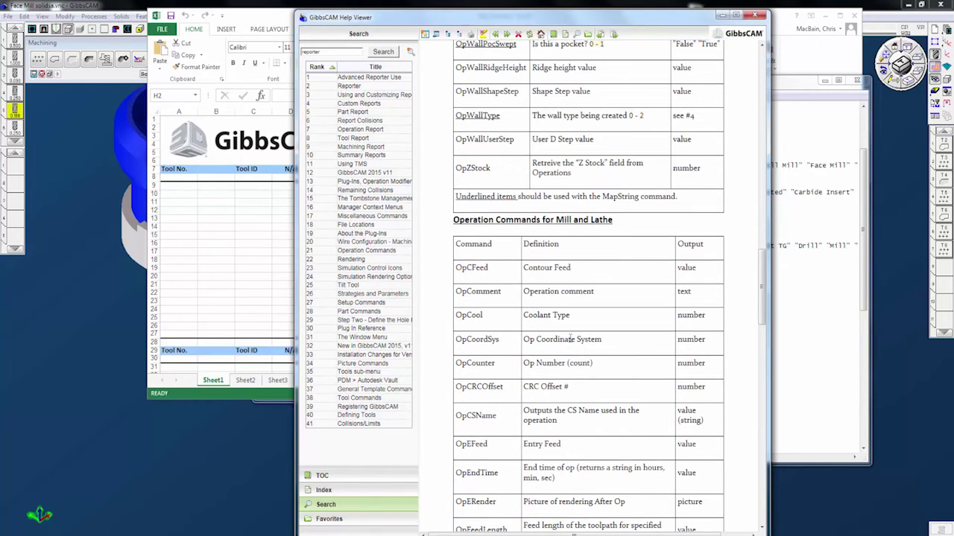
- Browse the Part Commands reference table, then close the Help Viewer
click(359, 312)
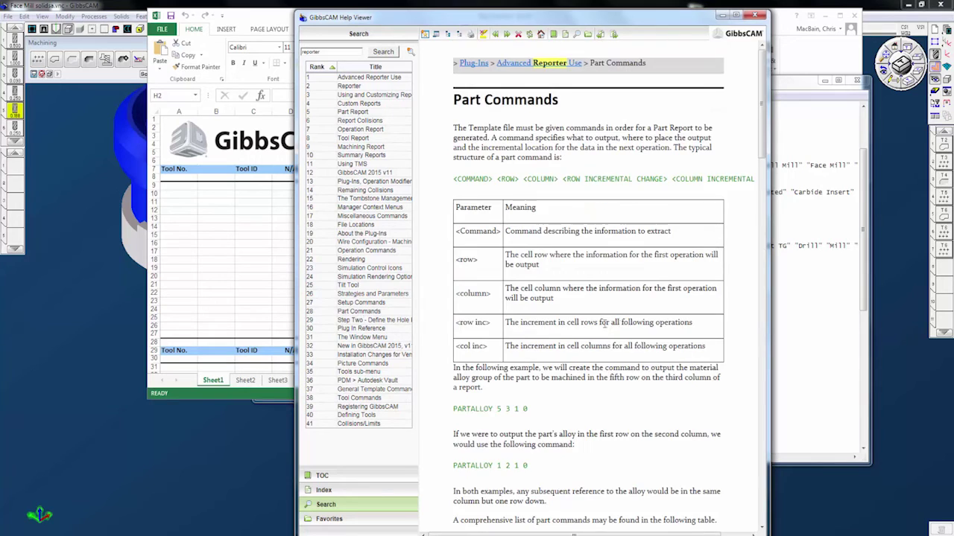
scroll(618, 331, down, 7)
scroll(618, 331, down, 6)
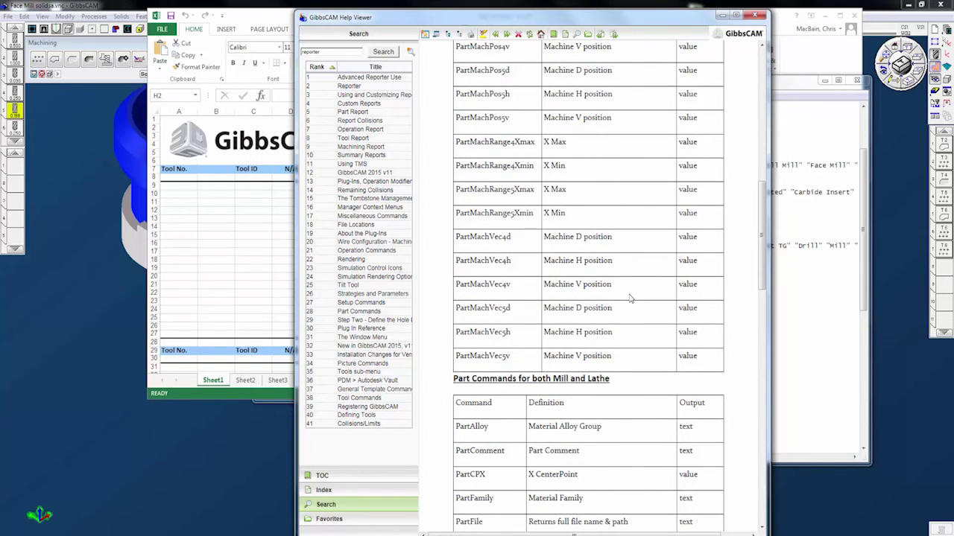
scroll(629, 303, up, 4)
scroll(628, 303, down, 12)
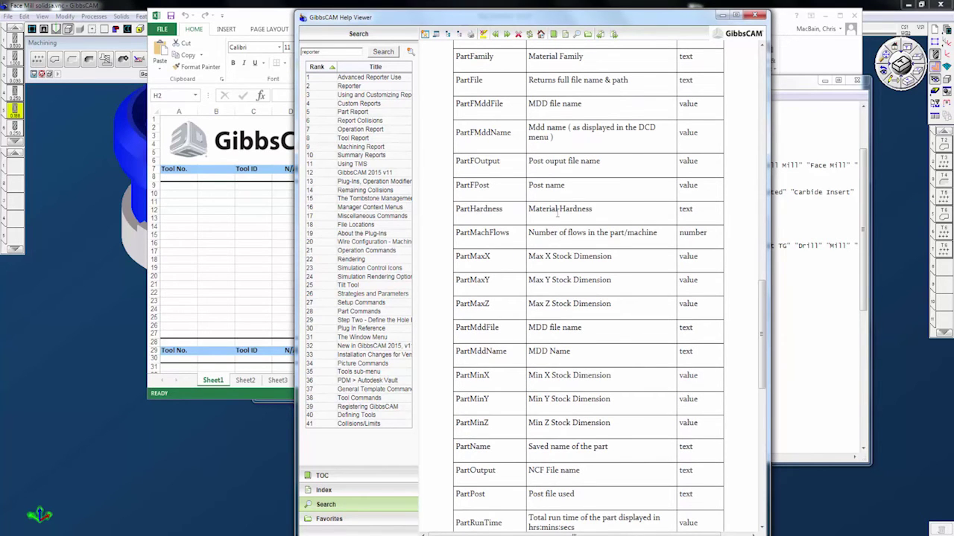
scroll(584, 305, down, 2)
scroll(584, 305, down, 8)
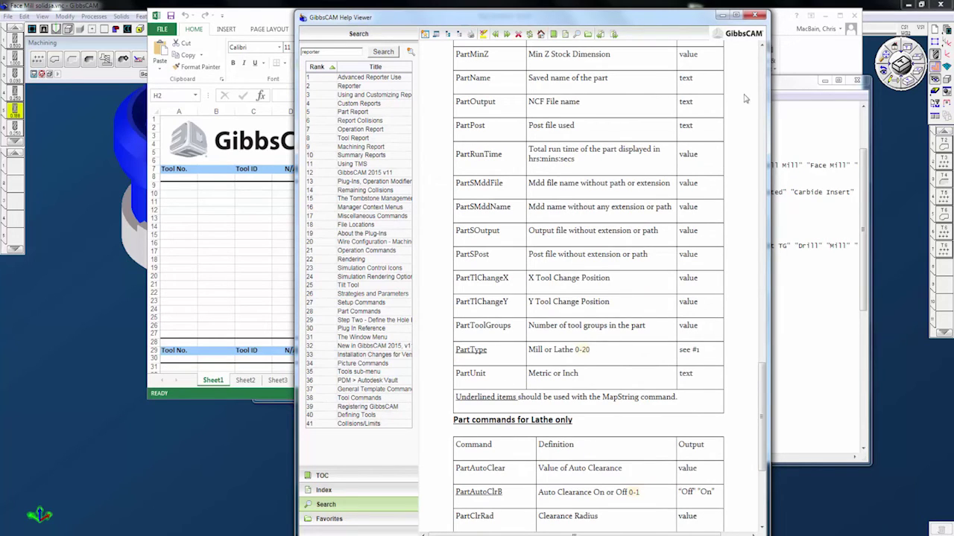
click(755, 17)
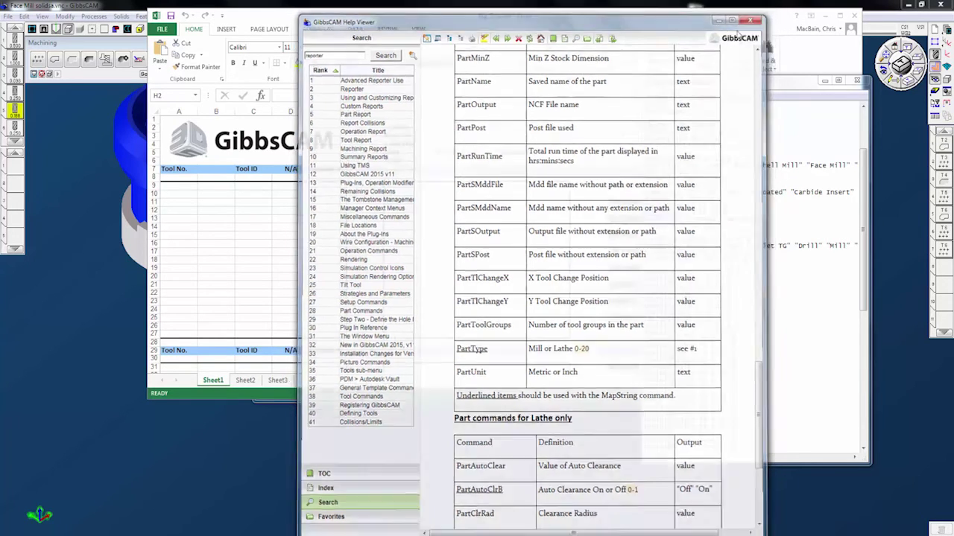
- Close Big_tool.txt and Big_Tool.xlsx without saving
click(862, 82)
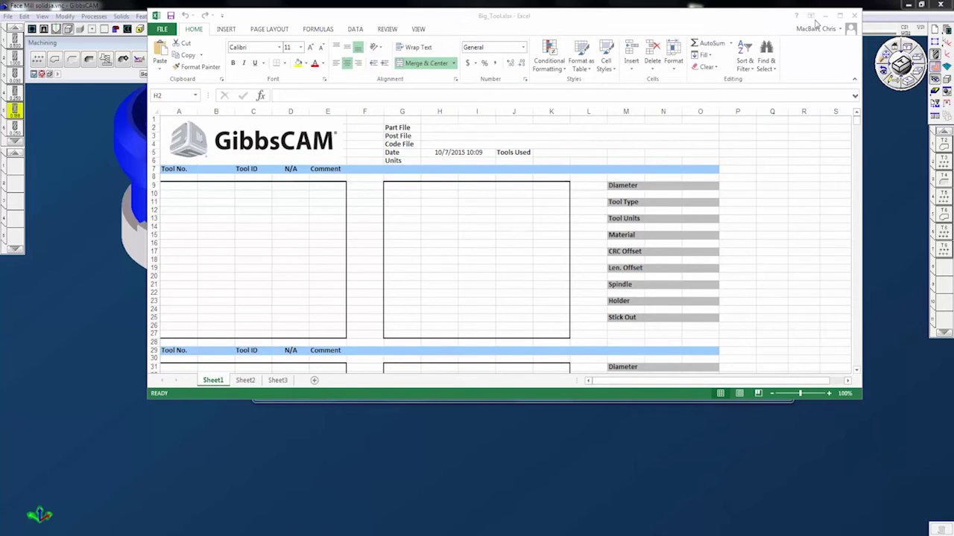
click(855, 16)
click(855, 17)
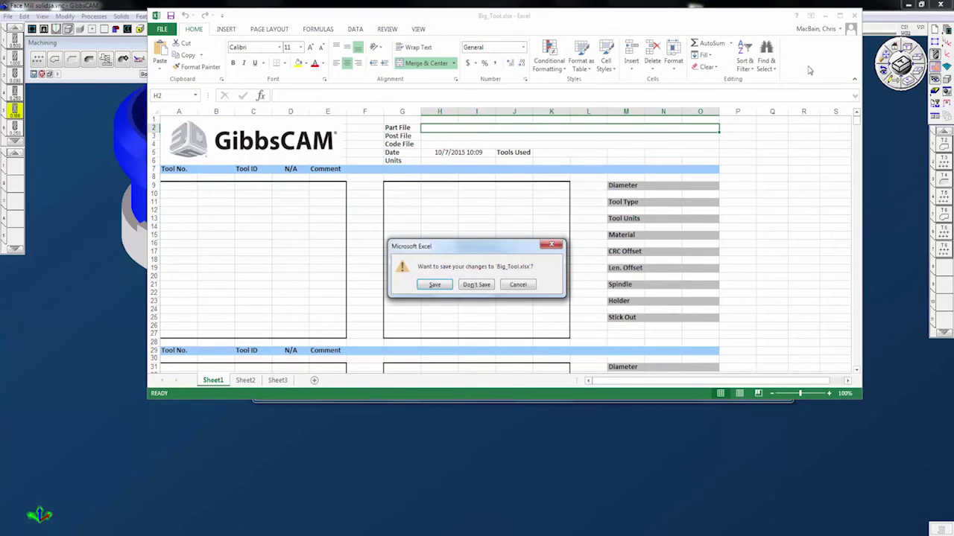
click(477, 284)
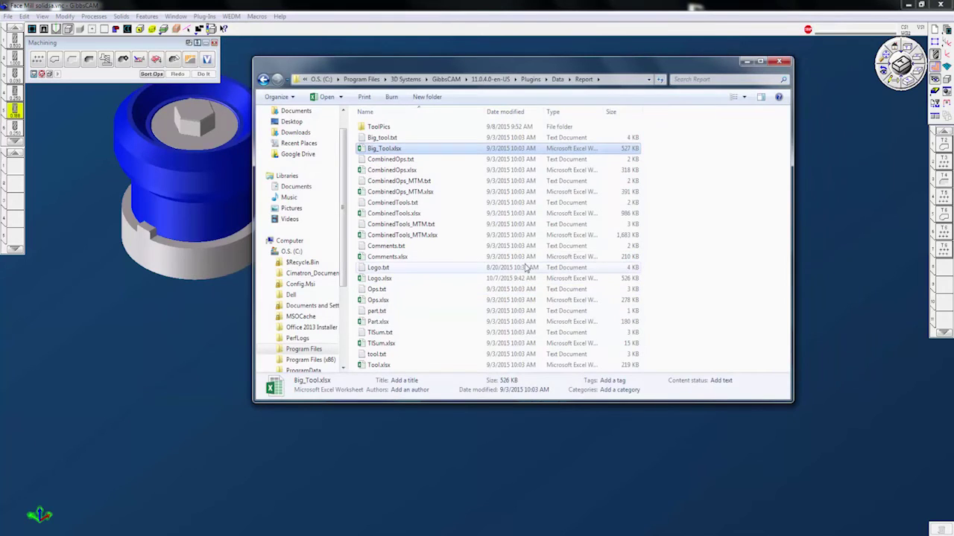
- Open Logo.xlsx, change the GibbsCAM logo picture to the ACME Anvil Co. logo, and close it
click(395, 278)
double_click(395, 279)
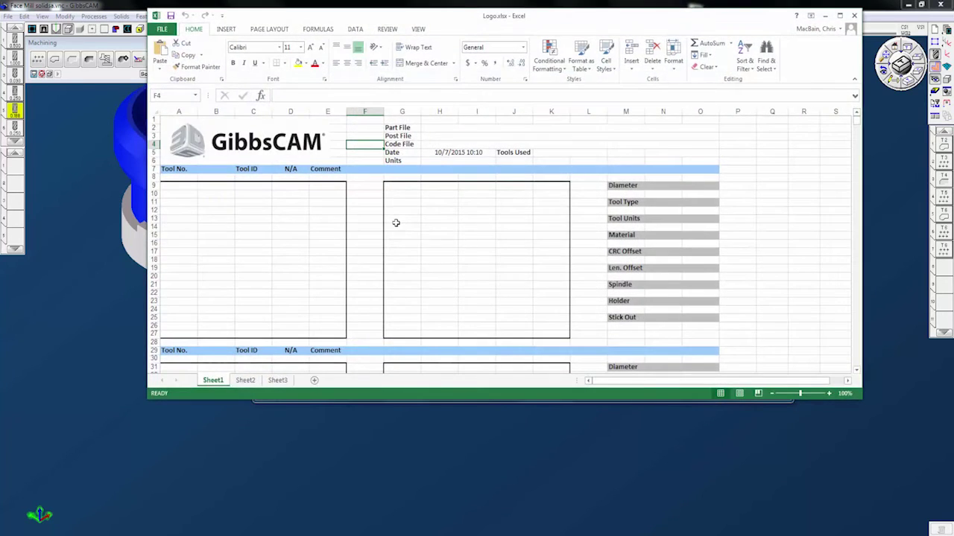
click(259, 148)
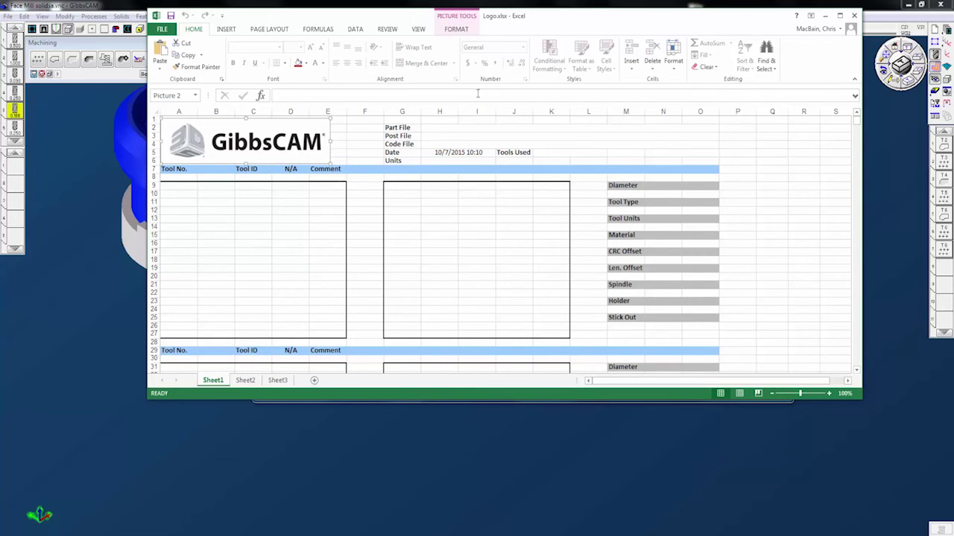
right_click(238, 150)
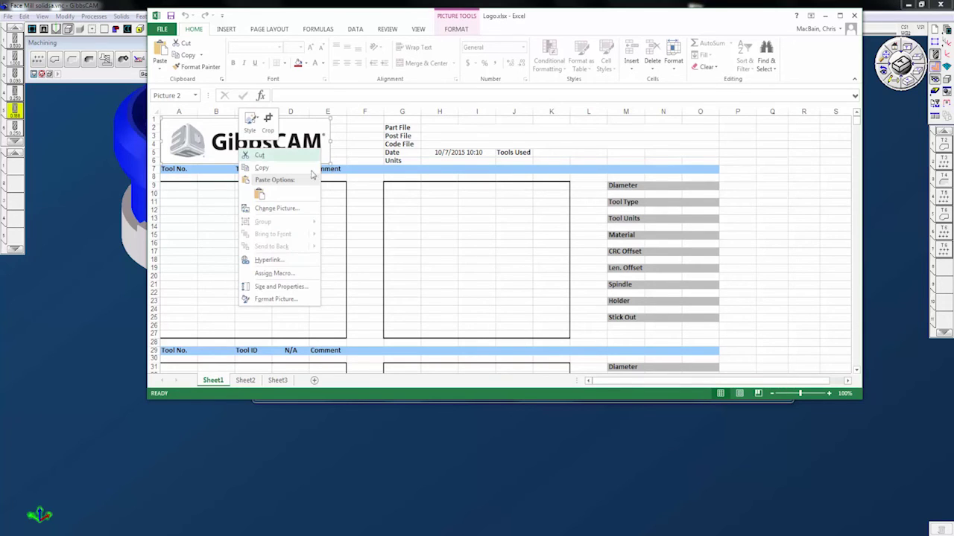
click(276, 208)
click(542, 273)
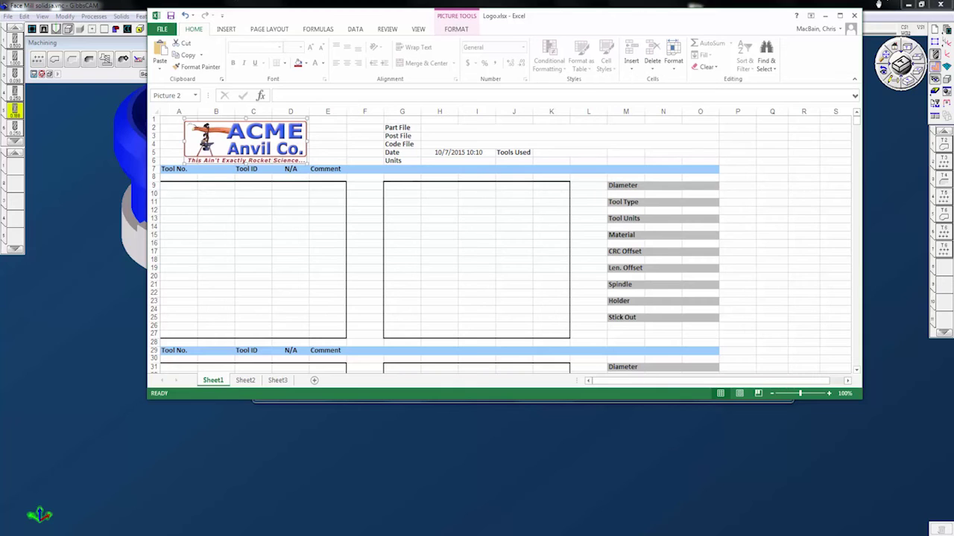
click(854, 15)
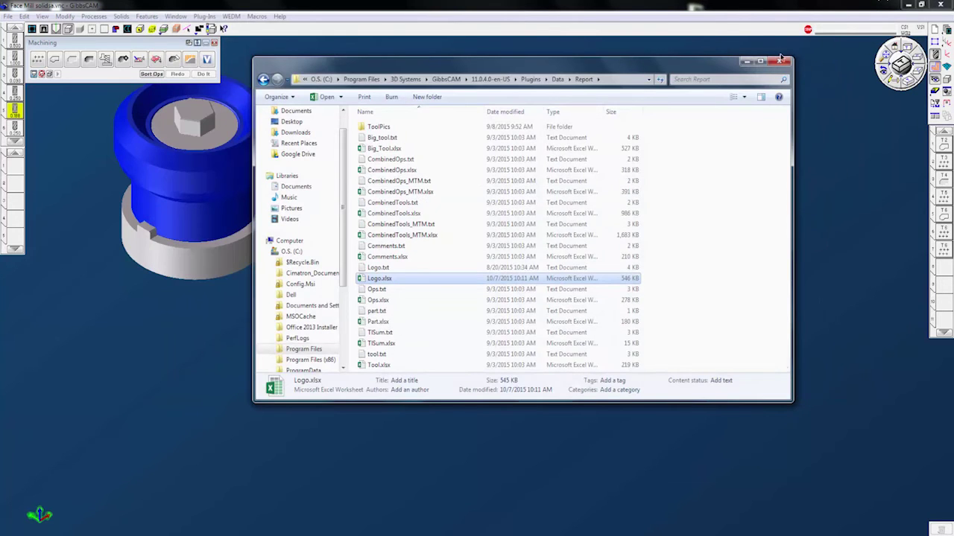
- Run the Reporter plug-in with the Custom Logo.txt template
click(132, 15)
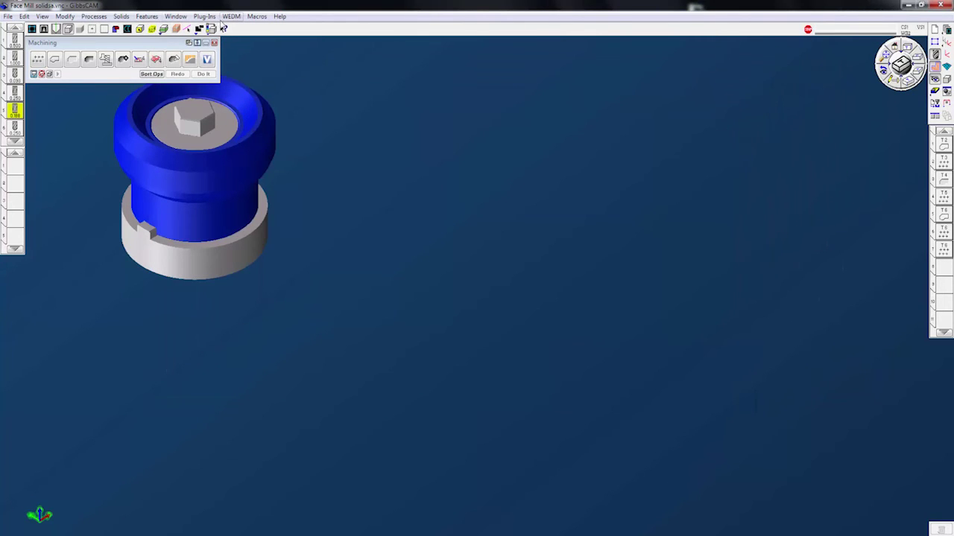
click(204, 17)
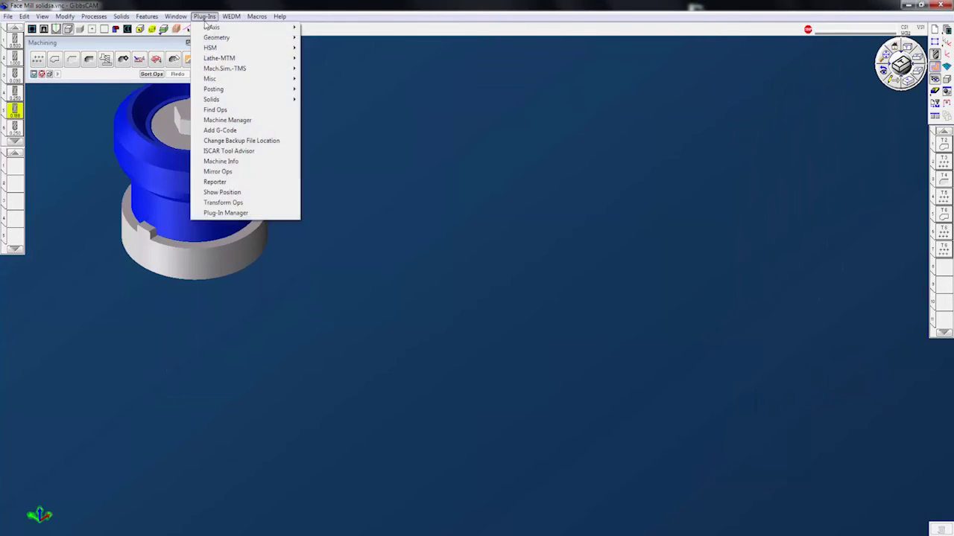
click(253, 184)
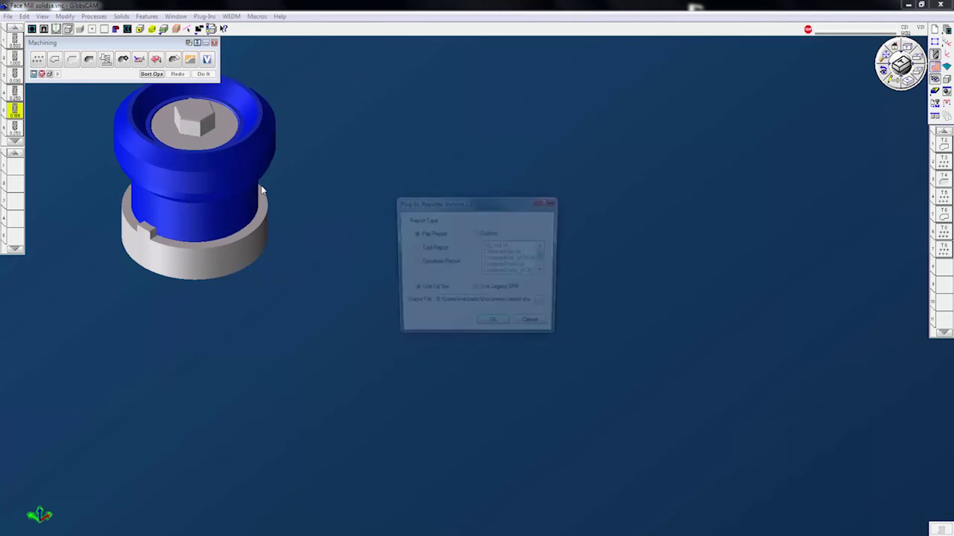
click(476, 233)
scroll(545, 256, down, 1)
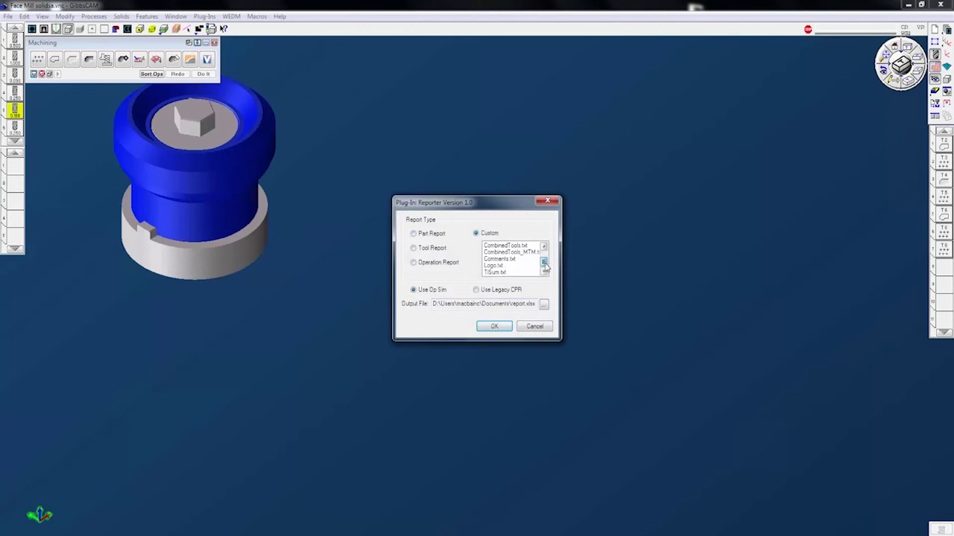
click(497, 266)
click(503, 330)
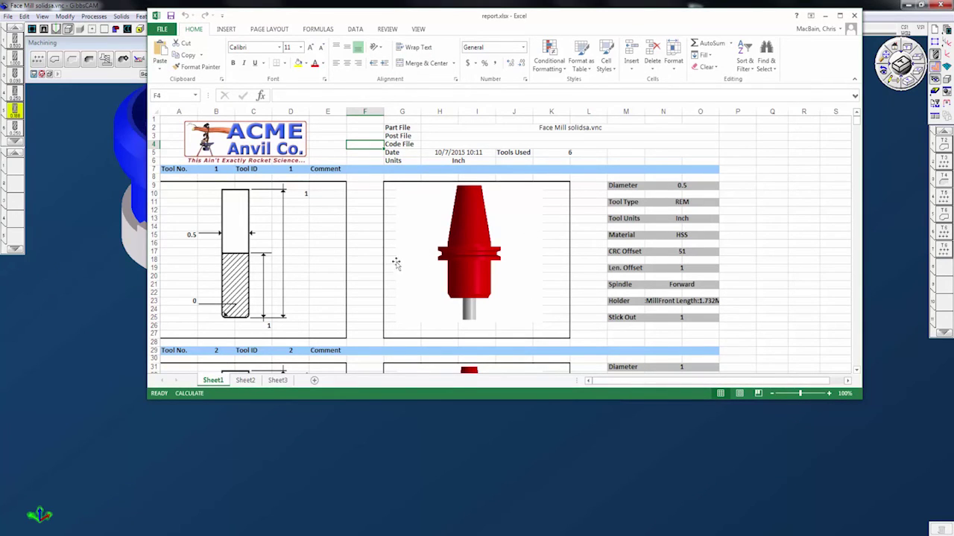
- Review the ACME-branded report's tool values (Tool Type REM, Material HSS), then close without saving
scroll(342, 303, down, 5)
scroll(343, 298, up, 5)
scroll(407, 213, down, 3)
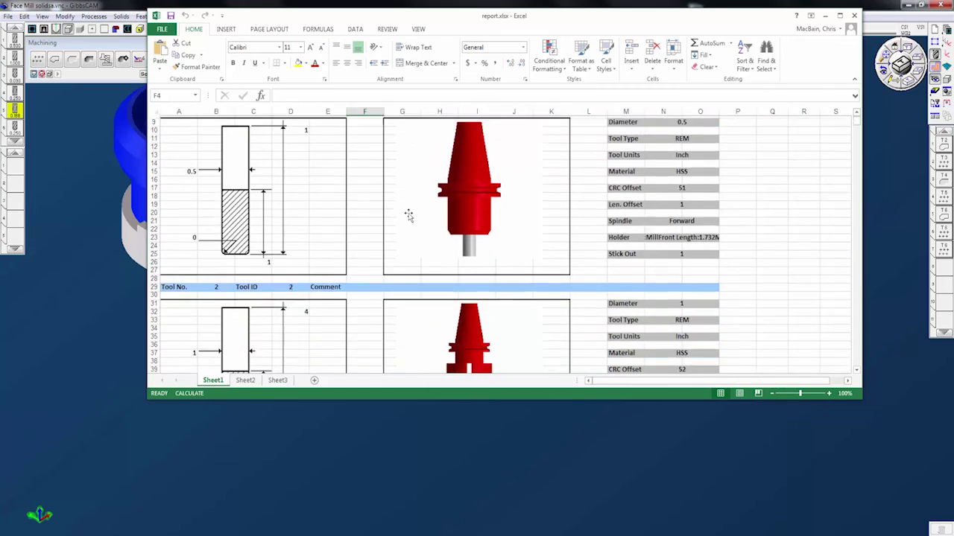
scroll(407, 216, up, 2)
scroll(407, 216, up, 1)
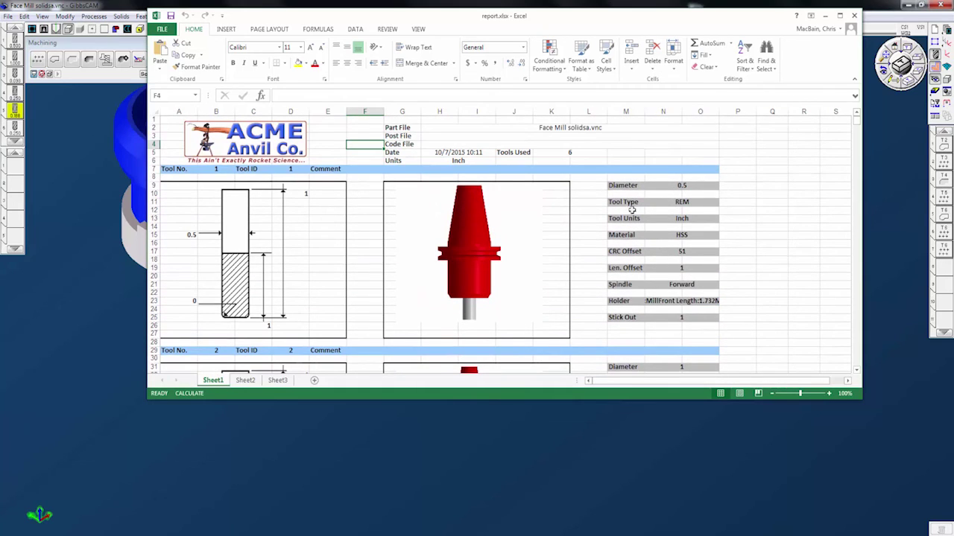
click(696, 202)
click(700, 227)
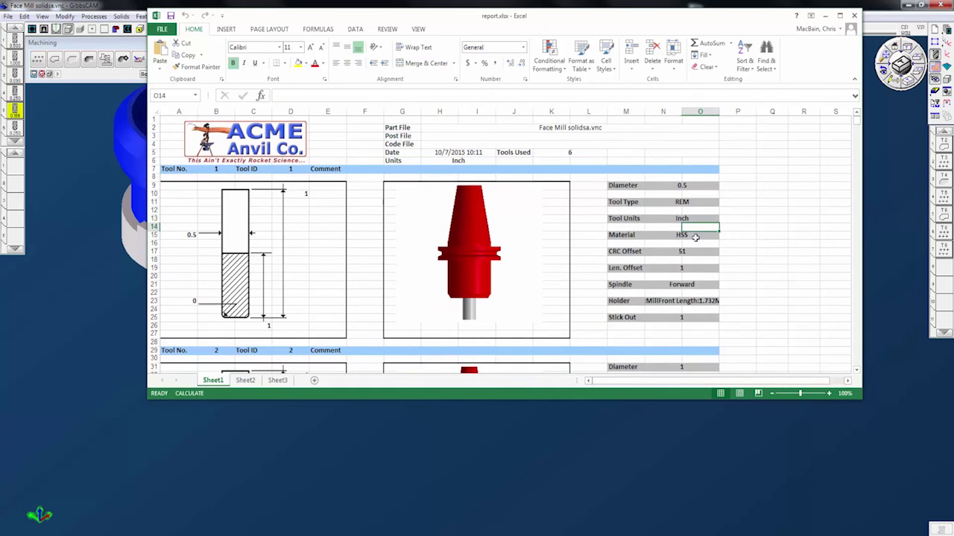
click(694, 236)
click(692, 254)
click(688, 277)
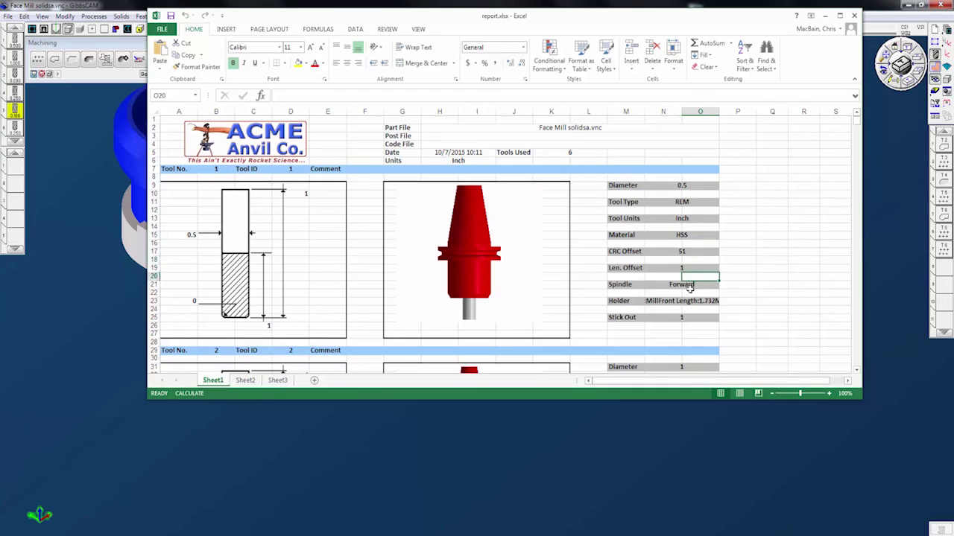
click(855, 15)
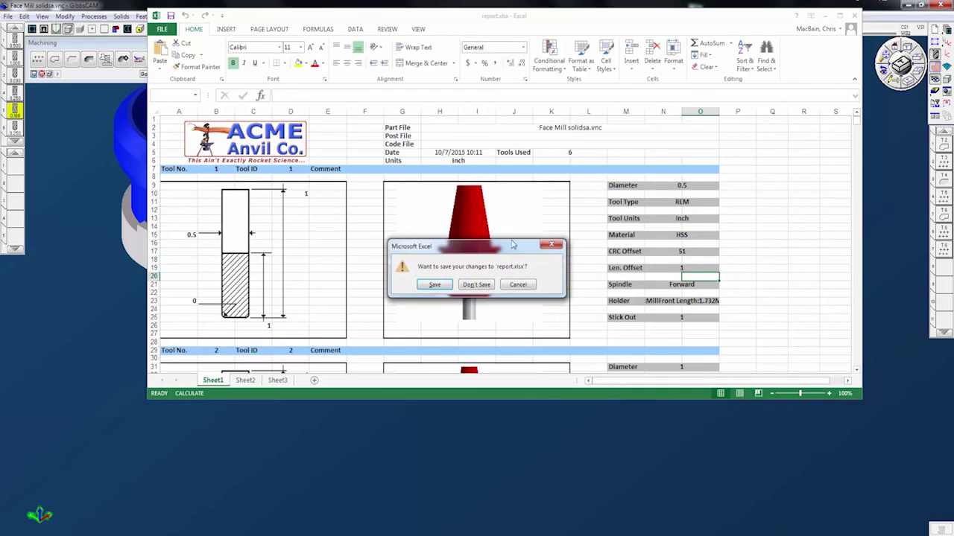
click(488, 291)
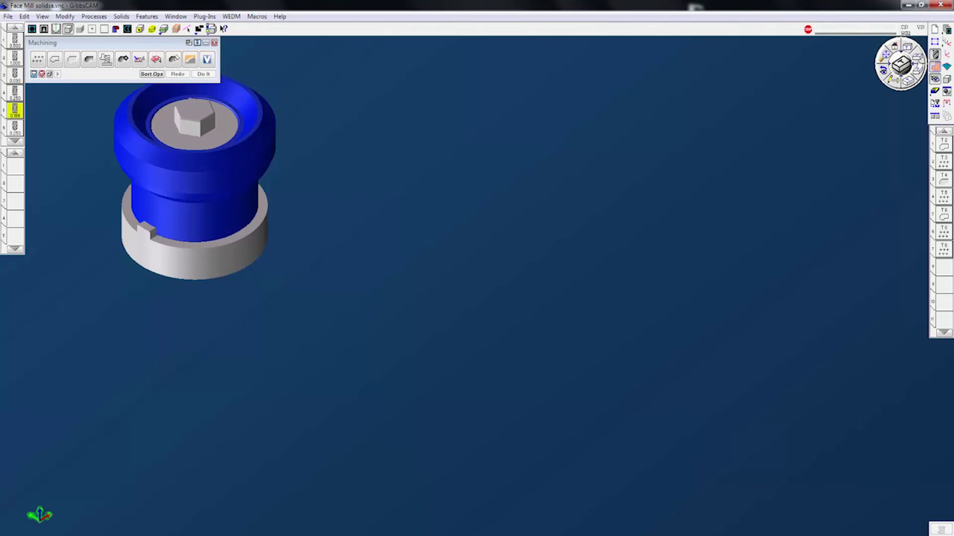
- Zoom to fit so the Face Mill part fills the GibbsCAM viewport
click(887, 57)
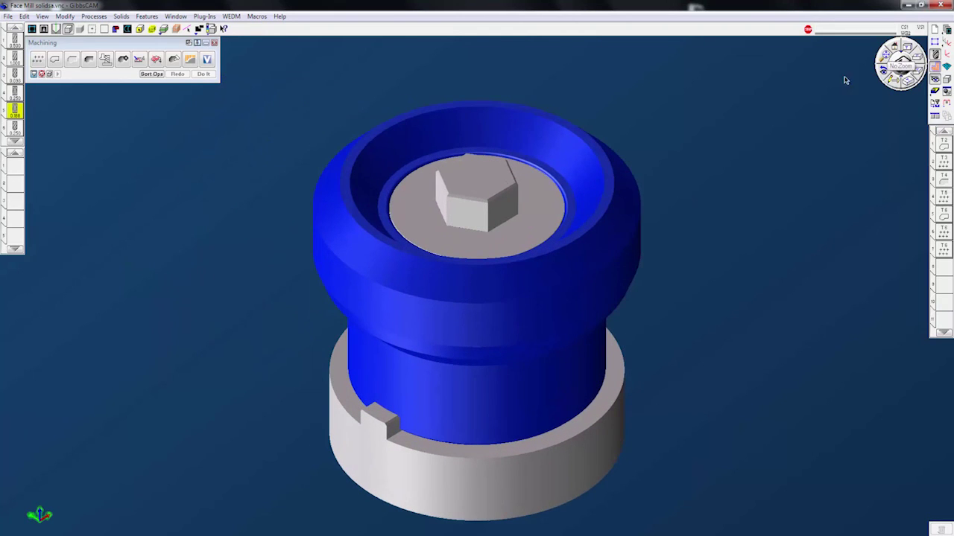